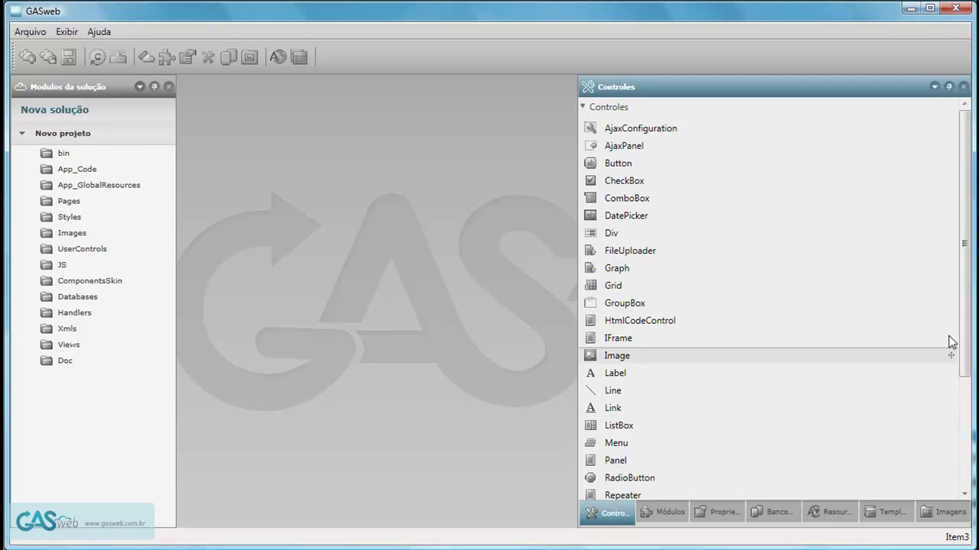
# Switch the right dock from Controles to the Módulos list of module types such as Projeto and Relatório.
pyautogui.moveTo(965, 247); pyautogui.dragTo(961, 386)
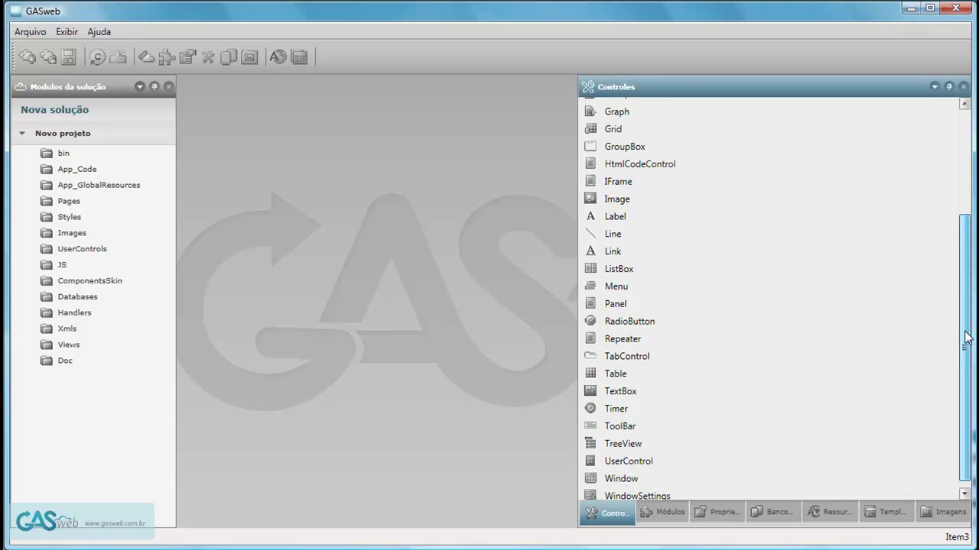
pyautogui.scroll(3, 962, 375)
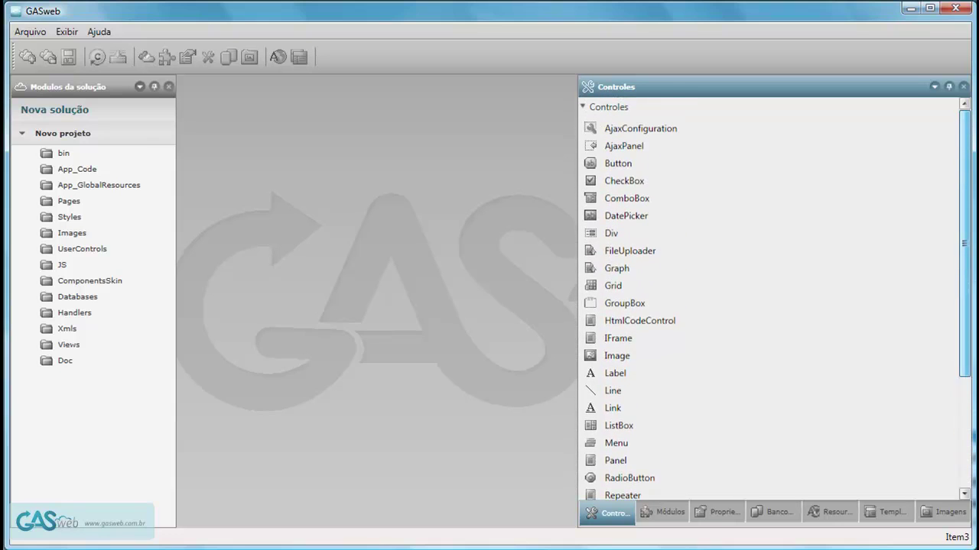
pyautogui.click(665, 512)
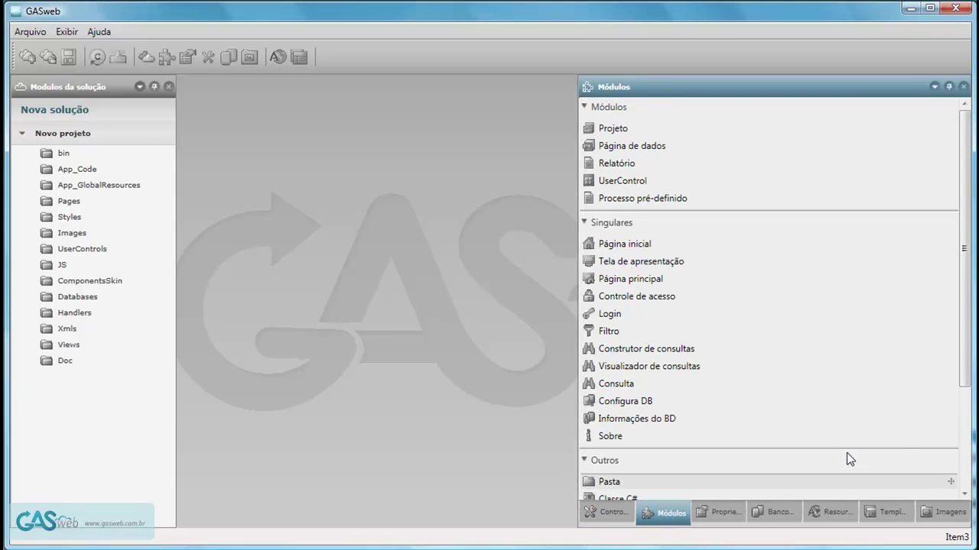
# Add a Página principal module named Default to the Pages folder.
pyautogui.moveTo(969, 344); pyautogui.dragTo(972, 313)
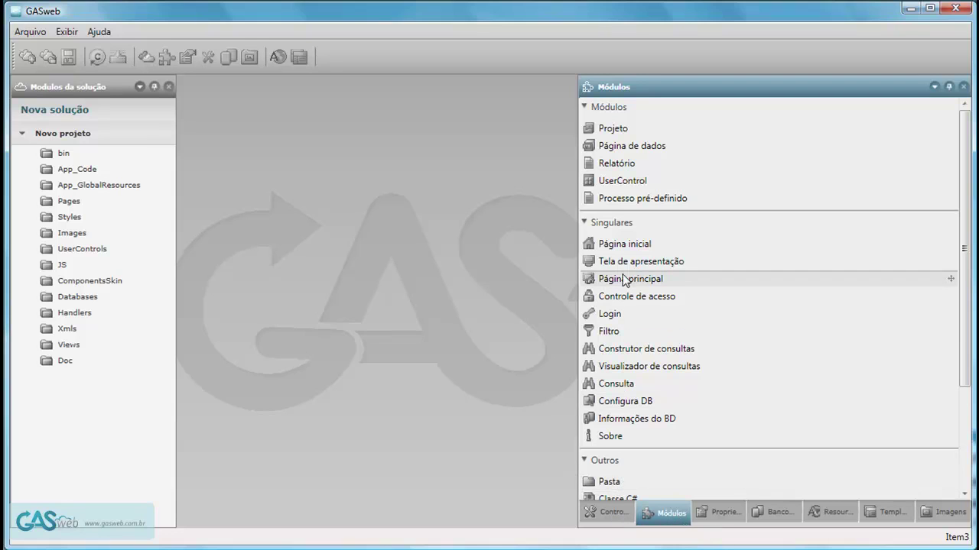
pyautogui.moveTo(628, 281); pyautogui.dragTo(74, 205)
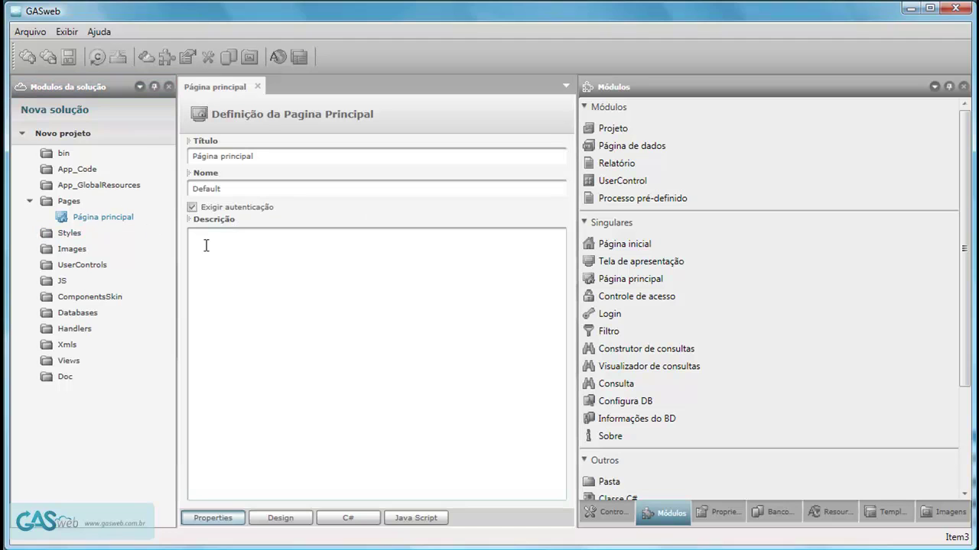
# Turn off Exigir autenticação for the Página principal page.
pyautogui.click(263, 189)
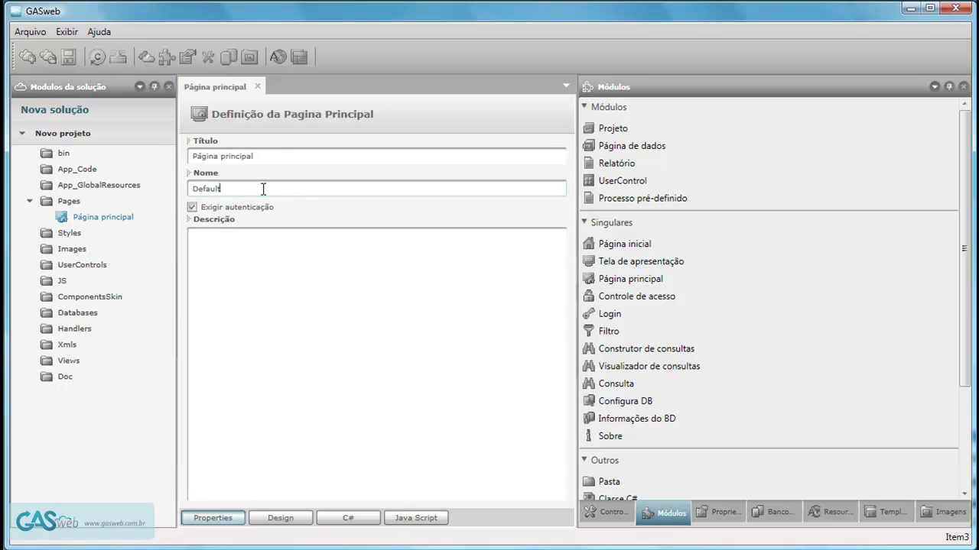
pyautogui.click(192, 207)
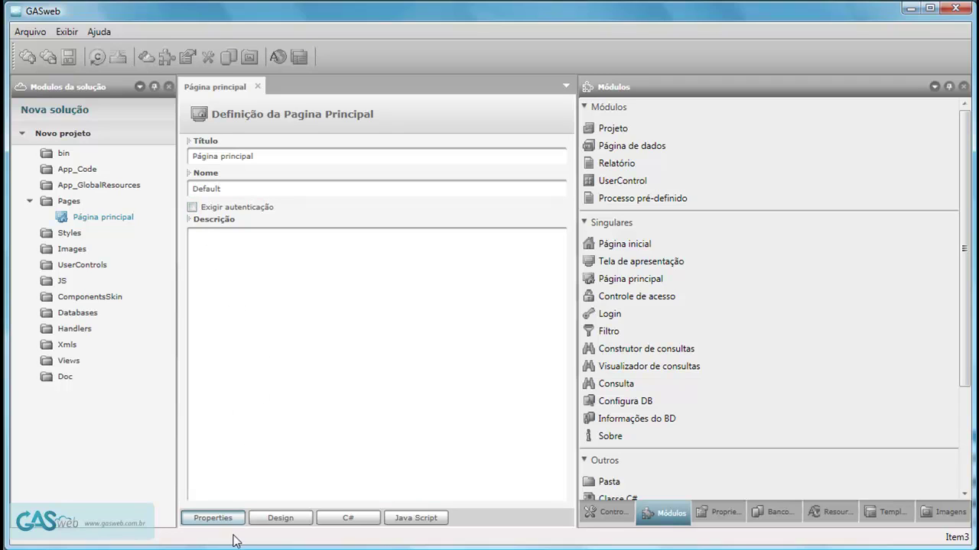
# Show the page's Design canvas, narrow and re-dock the Módulos and solution panels, and list Controles.
pyautogui.click(270, 522)
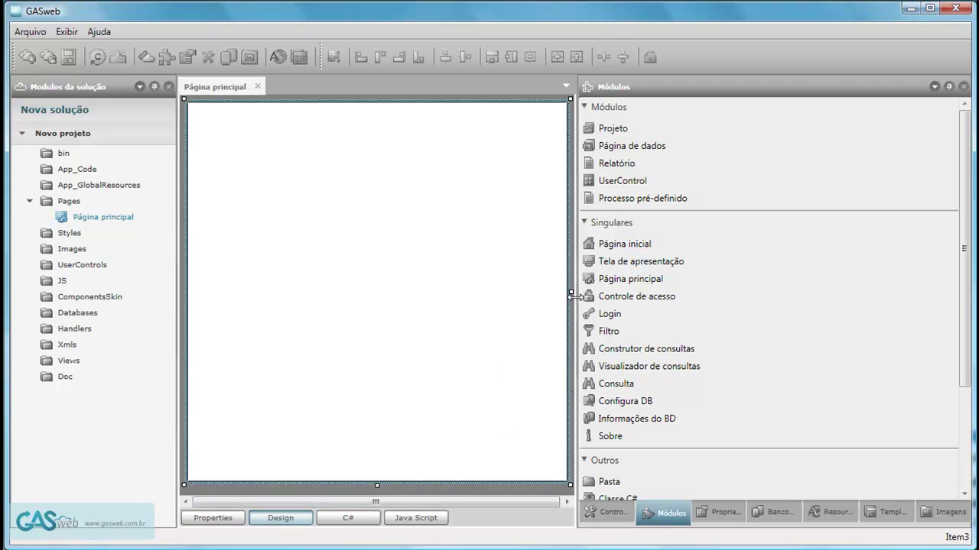
pyautogui.moveTo(577, 306); pyautogui.dragTo(701, 307)
pyautogui.moveTo(767, 90)
pyautogui.mouseDown()
pyautogui.moveTo(542, 170)
pyautogui.moveTo(209, 182)
pyautogui.moveTo(200, 243)
pyautogui.moveTo(394, 221)
pyautogui.moveTo(520, 263)
pyautogui.moveTo(571, 305)
pyautogui.moveTo(581, 286)
pyautogui.moveTo(595, 287)
pyautogui.moveTo(570, 321)
pyautogui.moveTo(955, 313)
pyautogui.mouseUp()
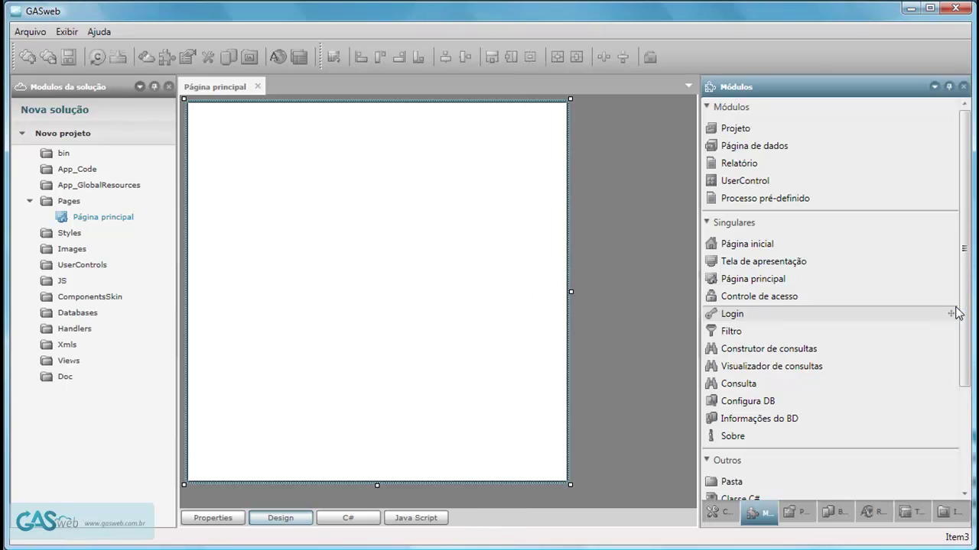
pyautogui.moveTo(133, 79); pyautogui.dragTo(28, 304)
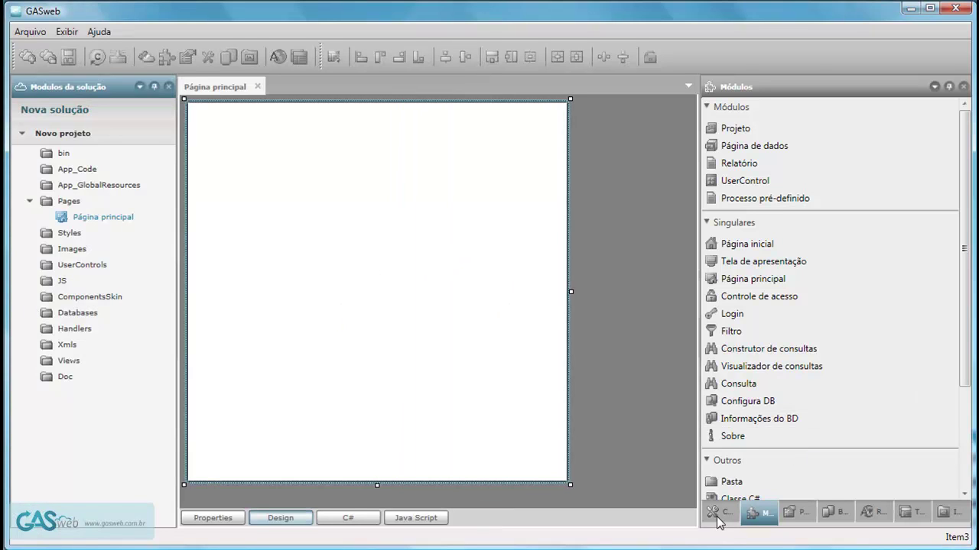
pyautogui.click(717, 518)
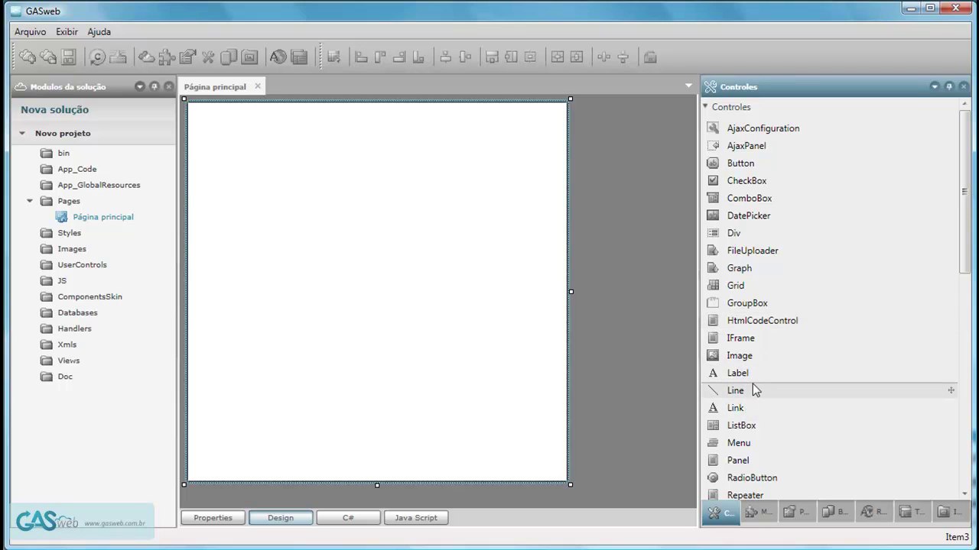
# Place two text boxes and a Label1 on the page, plus a pasted second Label1 below it.
pyautogui.moveTo(964, 244); pyautogui.dragTo(962, 347)
pyautogui.moveTo(718, 319); pyautogui.dragTo(351, 209)
pyautogui.moveTo(744, 301); pyautogui.dragTo(385, 258)
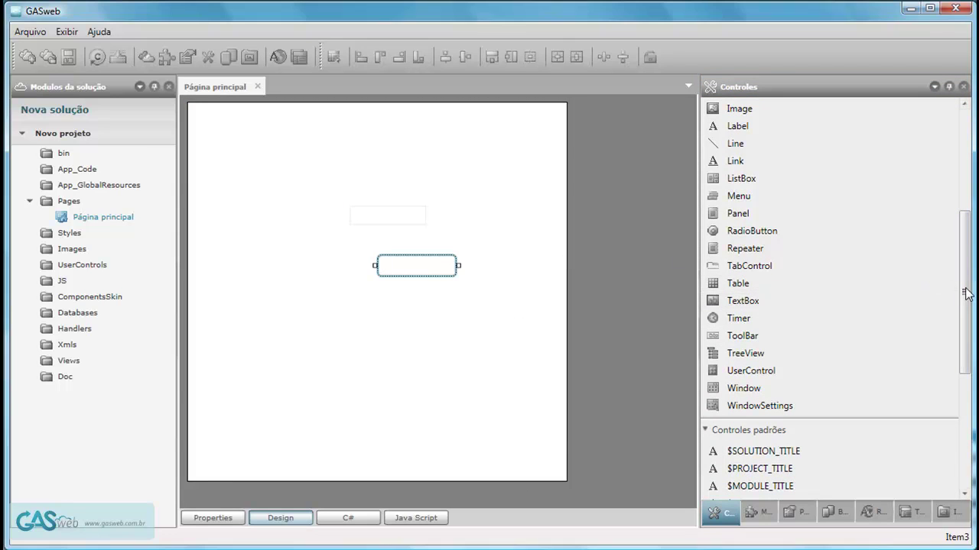
pyautogui.scroll(3, 967, 294)
pyautogui.moveTo(761, 243); pyautogui.dragTo(243, 200)
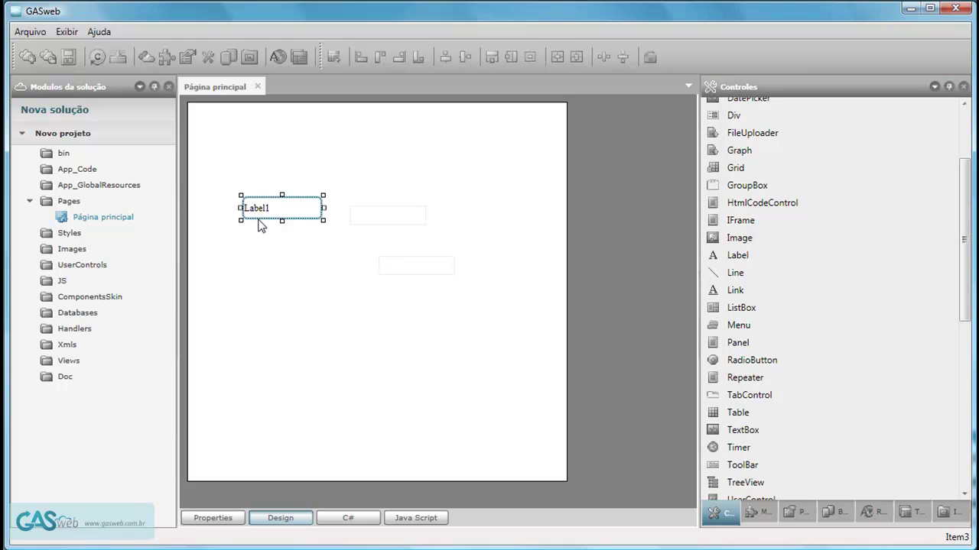
pyautogui.hotkey('ctrl', 'v')
pyautogui.moveTo(240, 125); pyautogui.dragTo(344, 283)
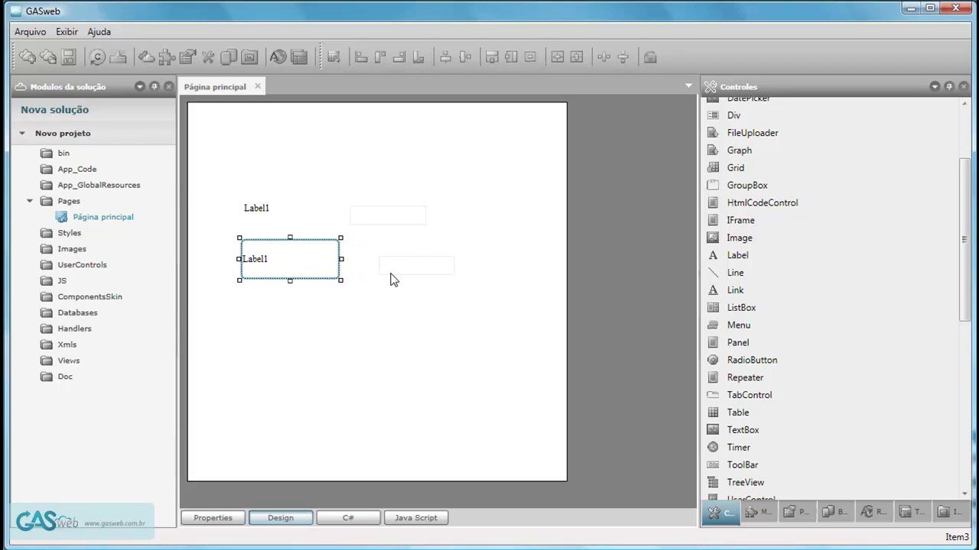
pyautogui.click(508, 234)
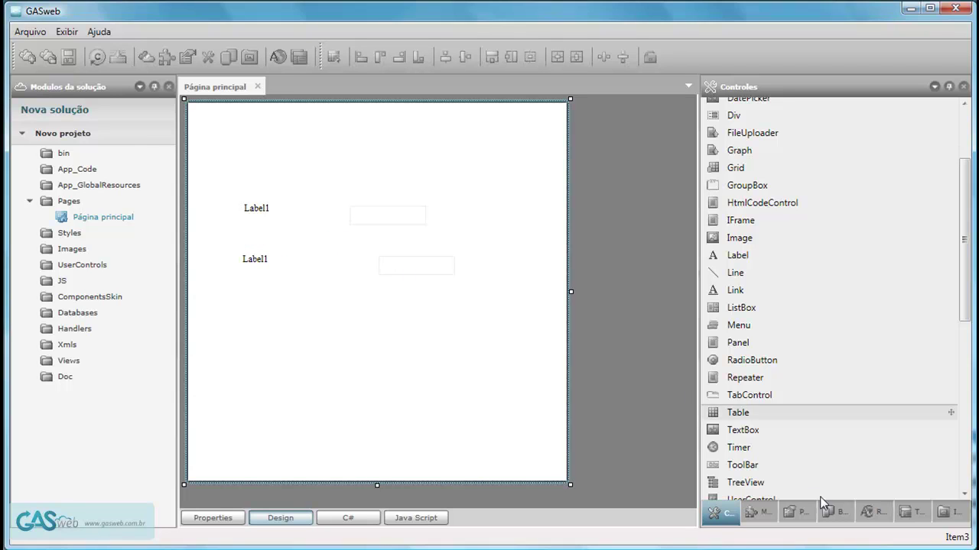
# Set the page's ShowGrid property to True to display the alignment grid.
pyautogui.click(799, 512)
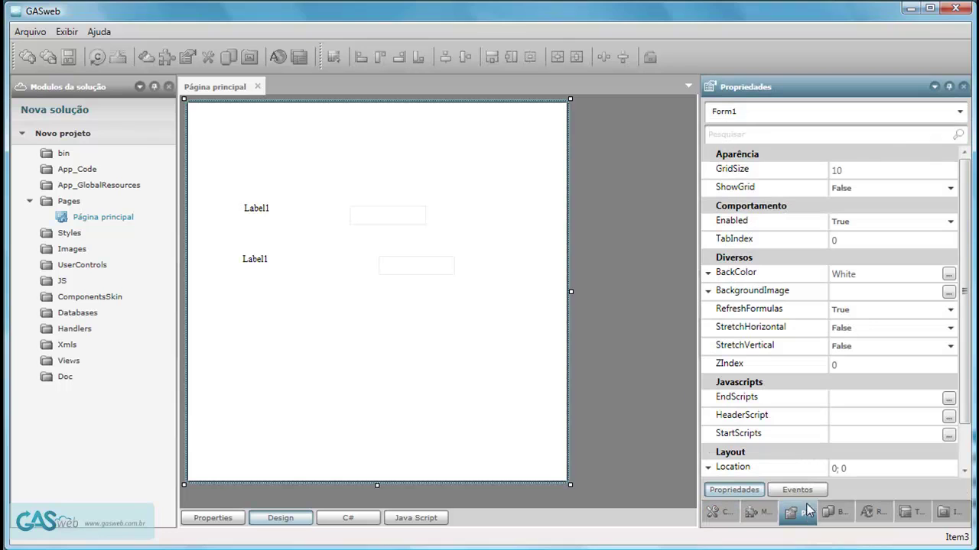
pyautogui.click(864, 188)
pyautogui.click(854, 205)
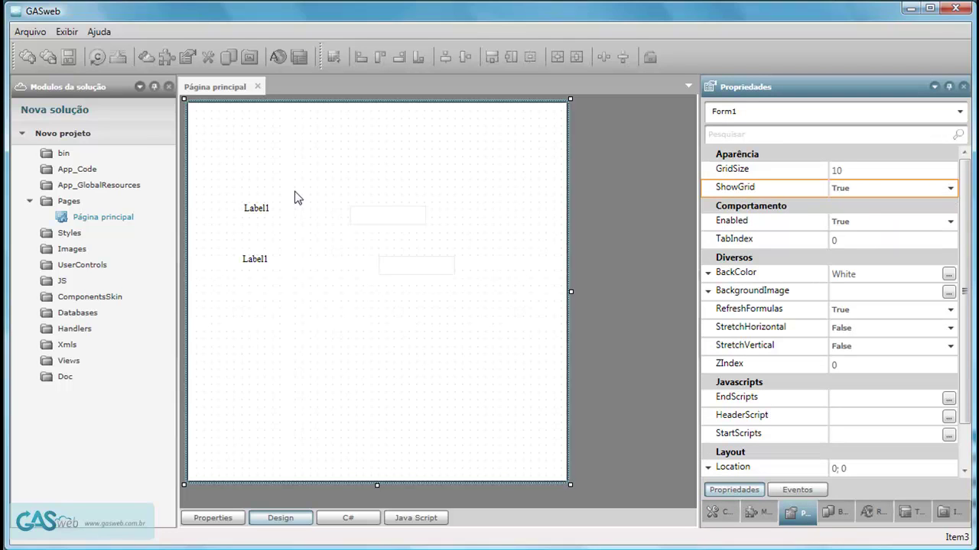
# Nudge the upper Label1 sideways and enlarge both labels about 10 px with arrow keys.
pyautogui.click(264, 216)
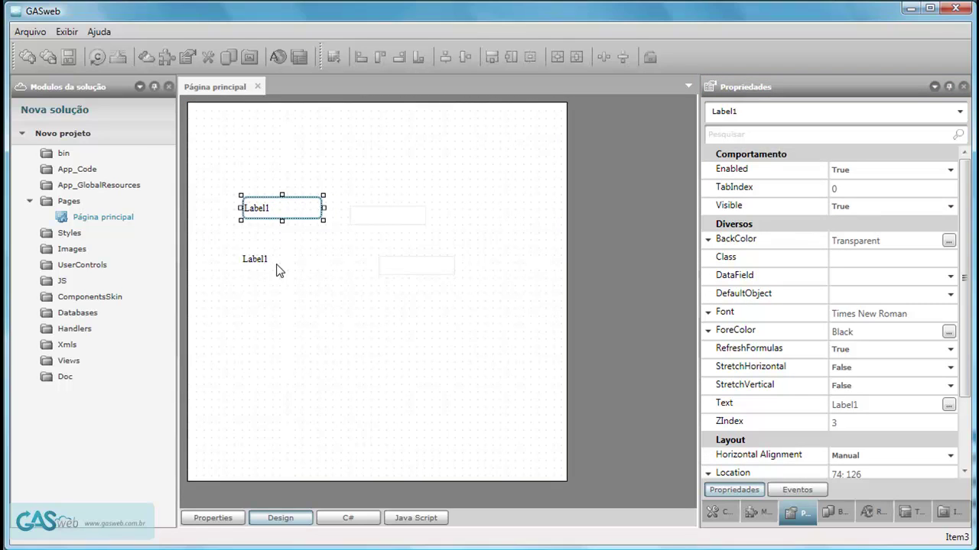
pyautogui.press('Left')
pyautogui.press('Left')
pyautogui.press('Left')
pyautogui.press('Left')
pyautogui.press('Left')
pyautogui.press('Left')
pyautogui.press('Left')
pyautogui.press('Left')
pyautogui.press('Left')
pyautogui.press('Left')
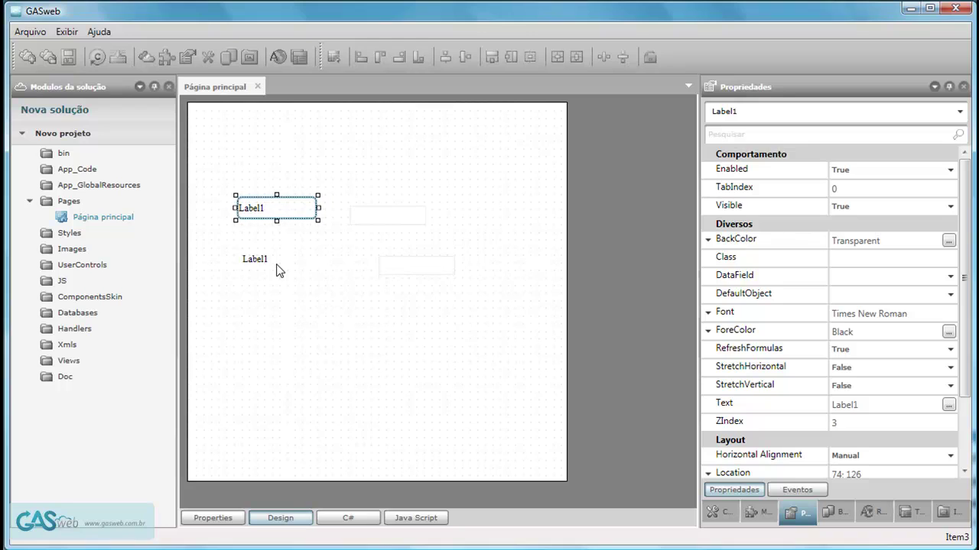
pyautogui.press('Right')
pyautogui.press('Right')
pyautogui.press('Right')
pyautogui.press('Right')
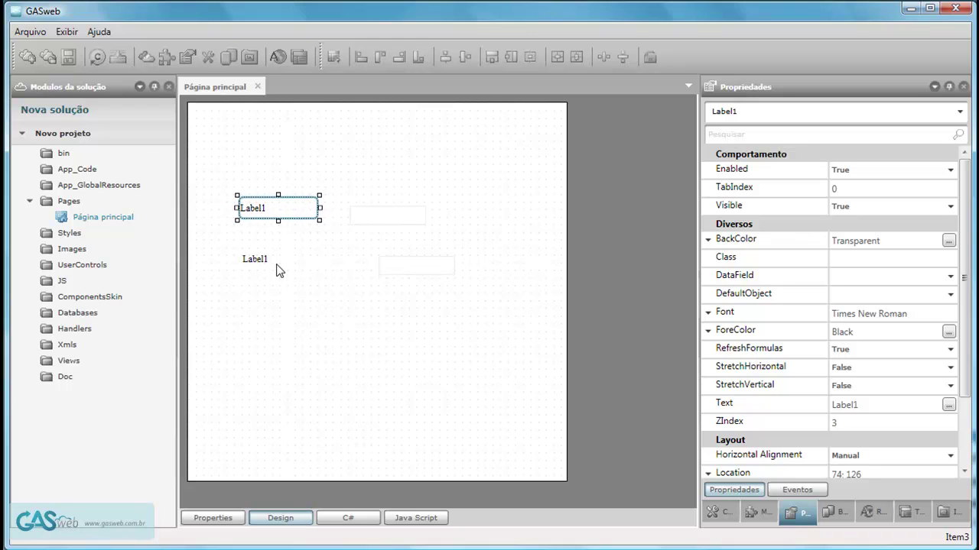
pyautogui.hotkey('shift', 'Right')
pyautogui.hotkey('shift', 'Right')
pyautogui.hotkey('shift', 'Right')
pyautogui.hotkey('shift', 'Right')
pyautogui.hotkey('shift', 'Right')
pyautogui.hotkey('shift', 'Right')
pyautogui.hotkey('shift', 'Right')
pyautogui.hotkey('shift', 'Right')
pyautogui.hotkey('shift', 'Right')
pyautogui.hotkey('shift', 'Right')
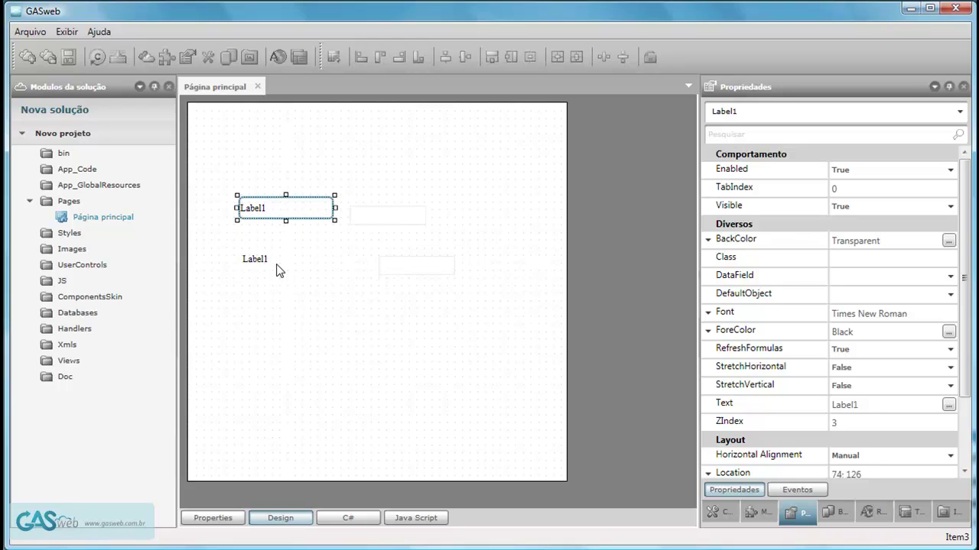
pyautogui.moveTo(267, 297); pyautogui.dragTo(259, 192)
pyautogui.click(279, 314)
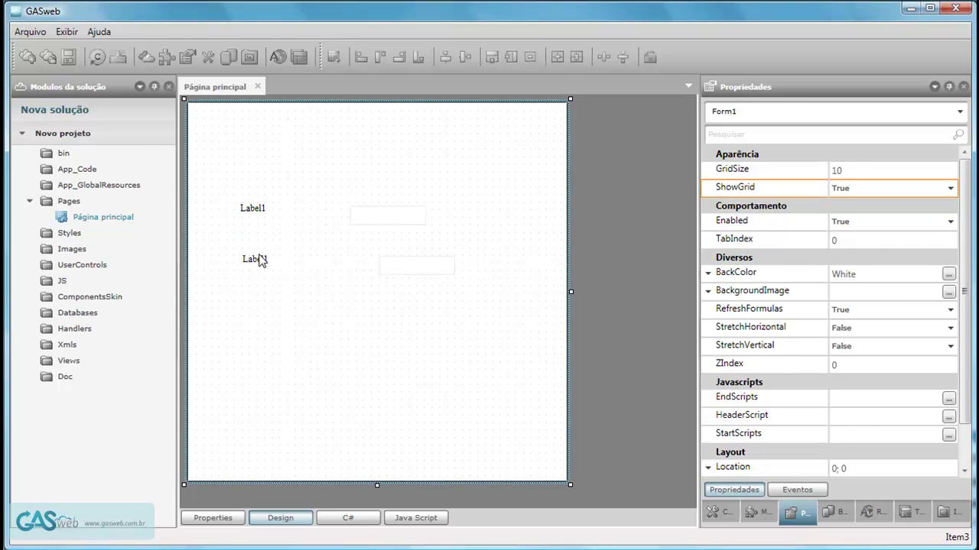
pyautogui.hotkey('ctrl', 'a')
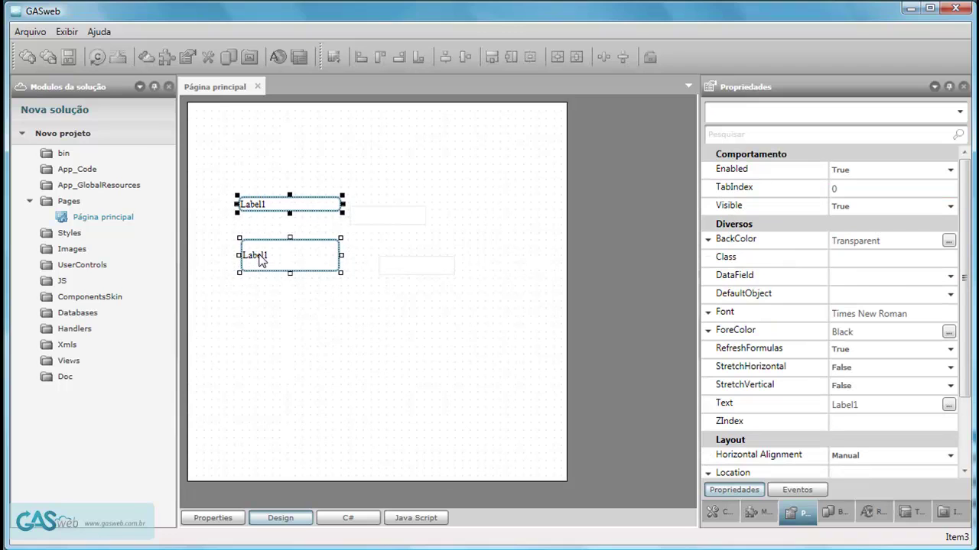
pyautogui.hotkey('shift', 'Right')
pyautogui.hotkey('shift', 'Down')
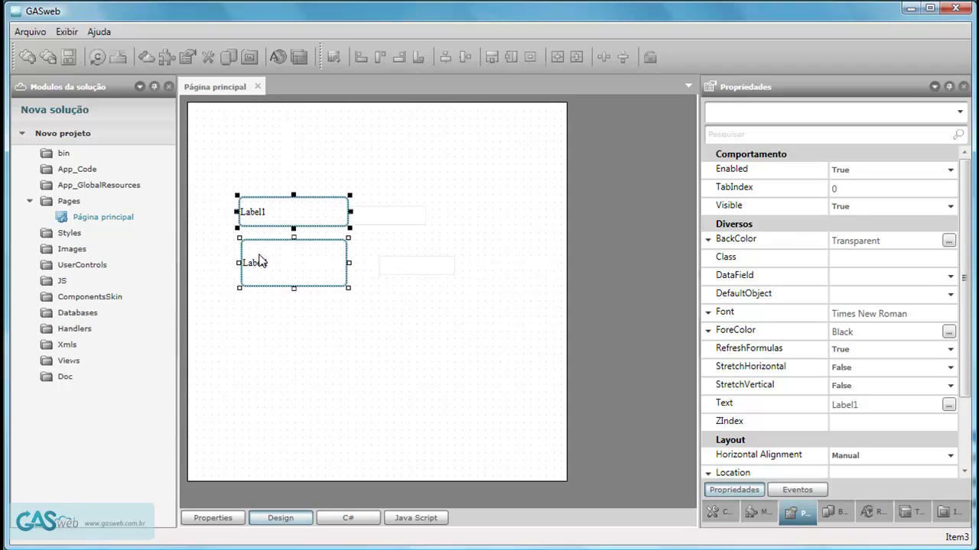
pyautogui.hotkey('shift', 'Up')
# Shrink the lower label to about 60x20, align both labels' edges, and move them 55 px right.
pyautogui.click(334, 262)
pyautogui.moveTo(348, 280); pyautogui.dragTo(287, 256)
pyautogui.moveTo(272, 322); pyautogui.dragTo(227, 170)
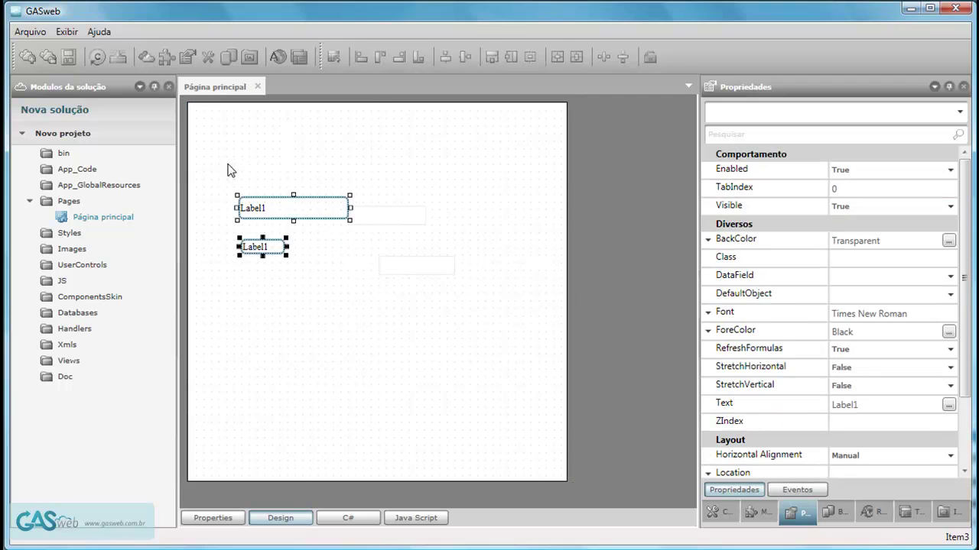
pyautogui.click(360, 55)
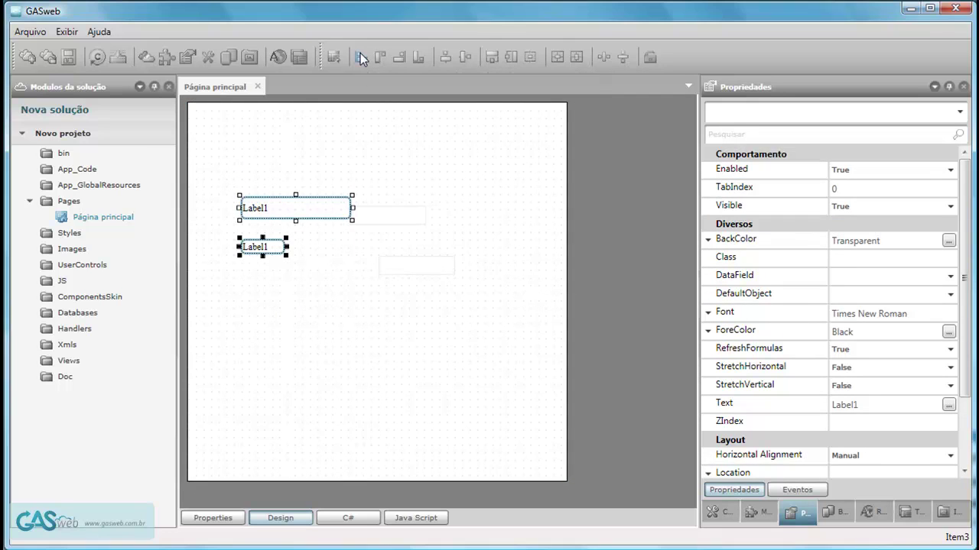
pyautogui.click(404, 57)
pyautogui.moveTo(258, 207); pyautogui.dragTo(306, 205)
# Give the two labels and text boxes equal width, left-align them, and space them evenly vertically.
pyautogui.click(318, 252)
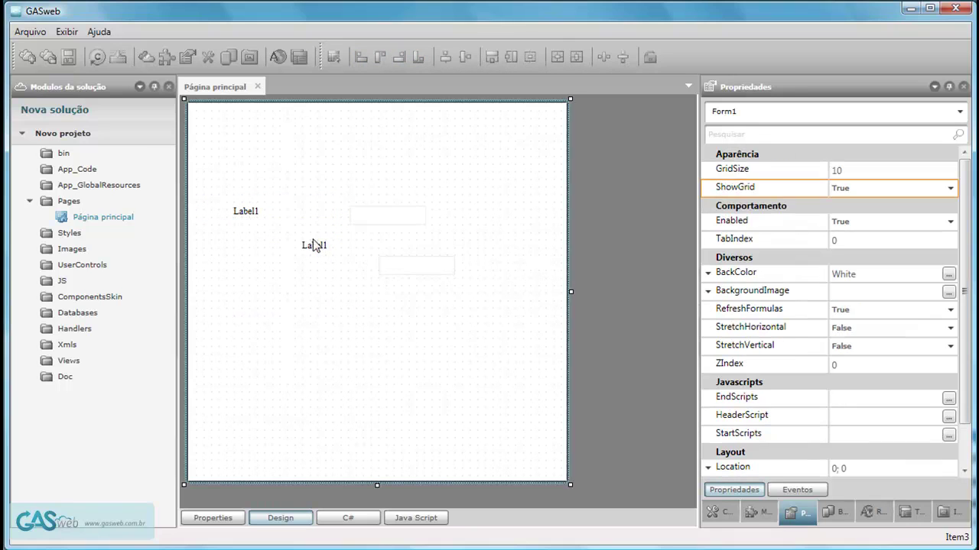
pyautogui.click(369, 176)
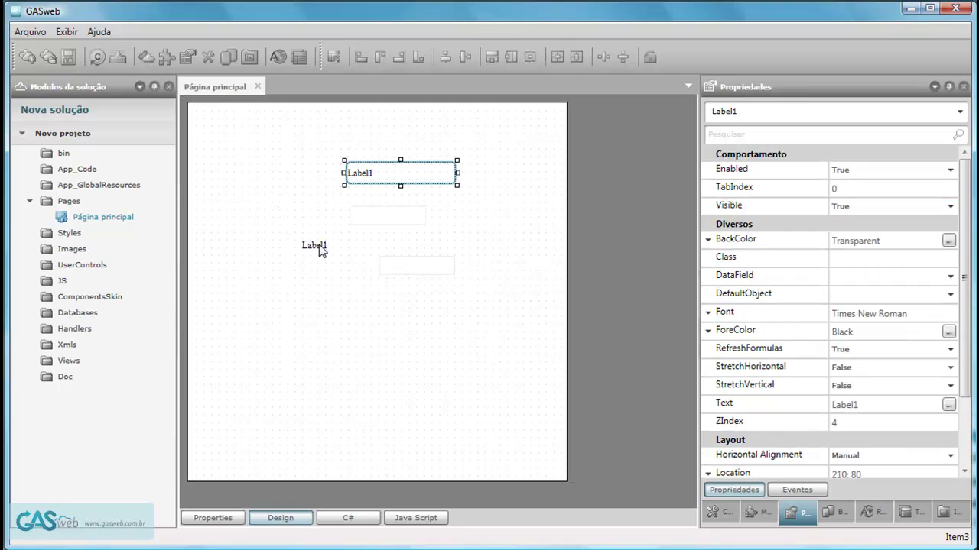
pyautogui.click(409, 245)
pyautogui.moveTo(403, 315); pyautogui.dragTo(391, 155)
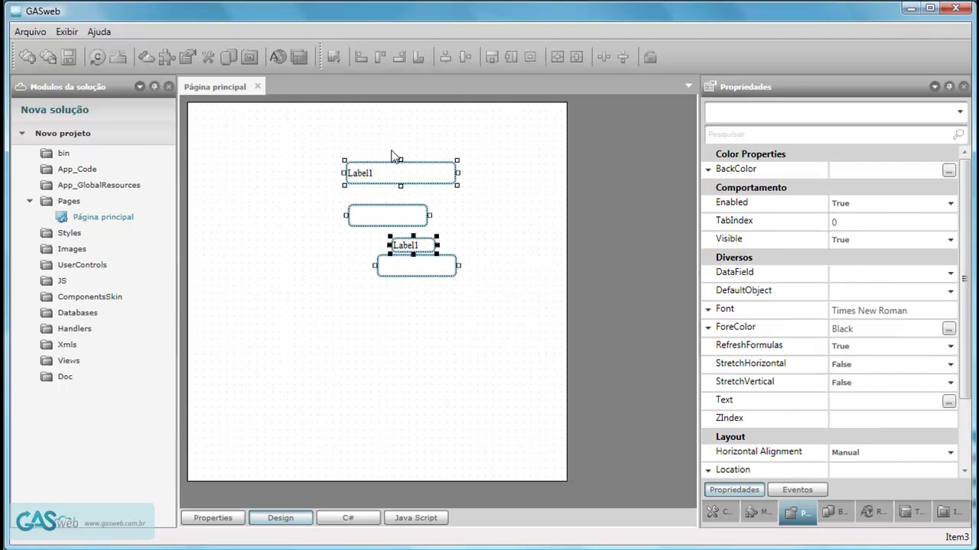
pyautogui.click(497, 59)
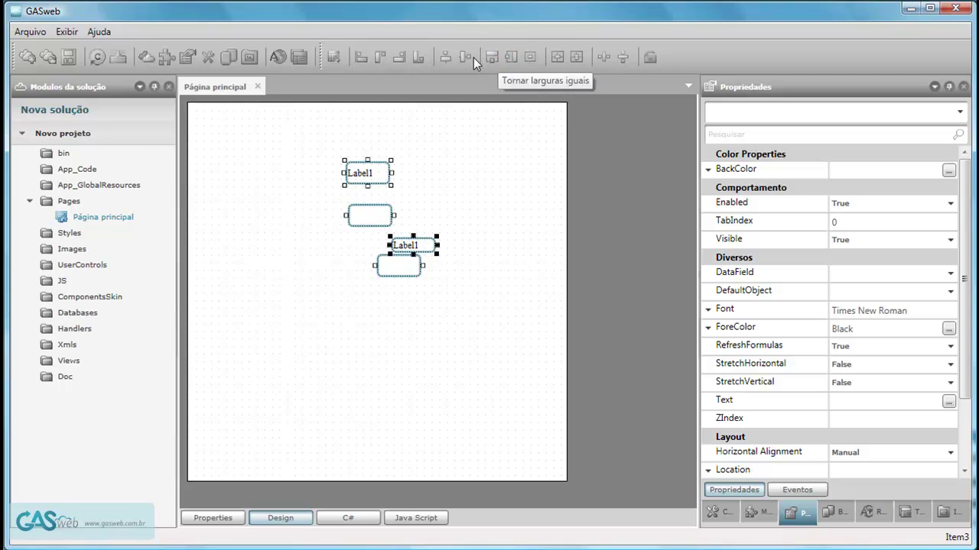
pyautogui.click(359, 59)
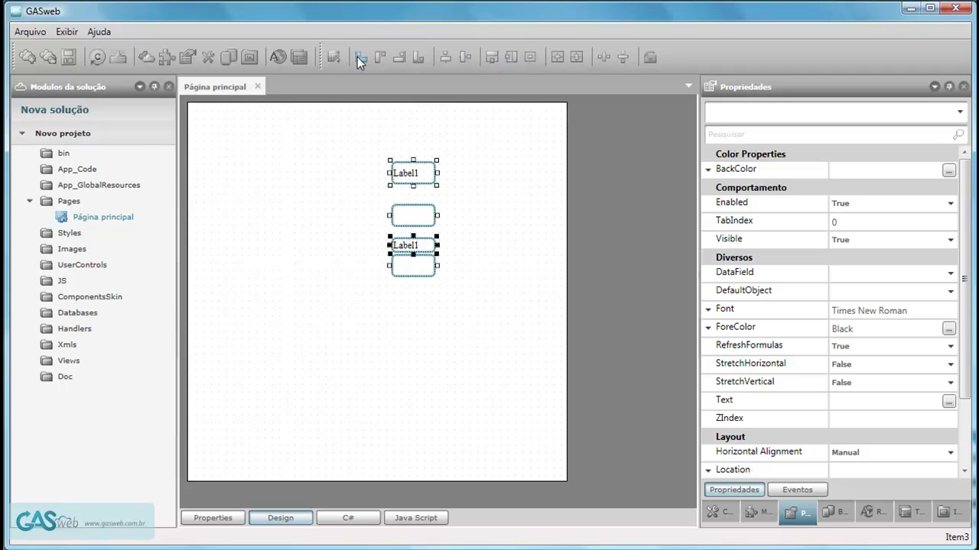
pyautogui.click(621, 58)
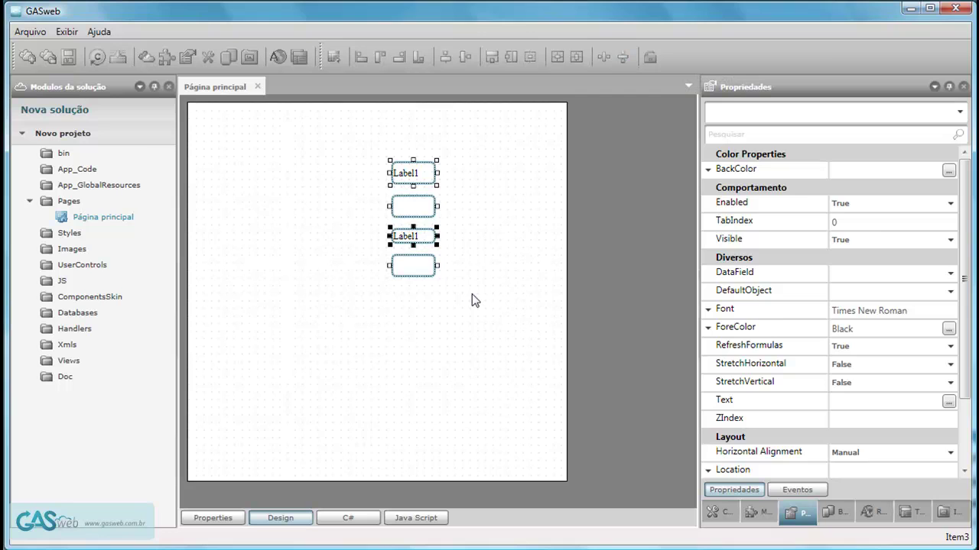
# Move both Label1 labels left beside their text boxes and select TextBox1.
pyautogui.click(471, 254)
pyautogui.click(399, 239)
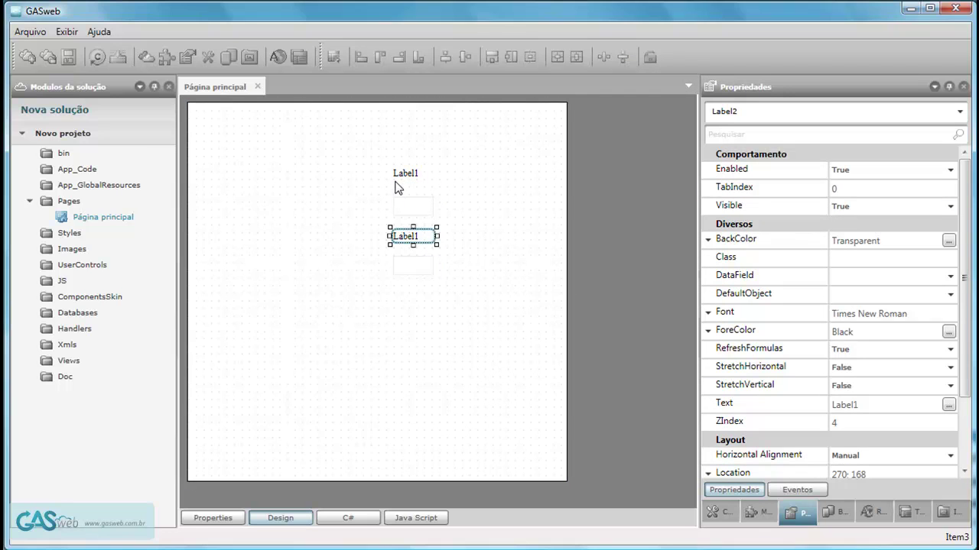
pyautogui.keyDown('ctrl'); pyautogui.click(401, 182); pyautogui.keyUp('ctrl')
pyautogui.moveTo(412, 239); pyautogui.dragTo(364, 274)
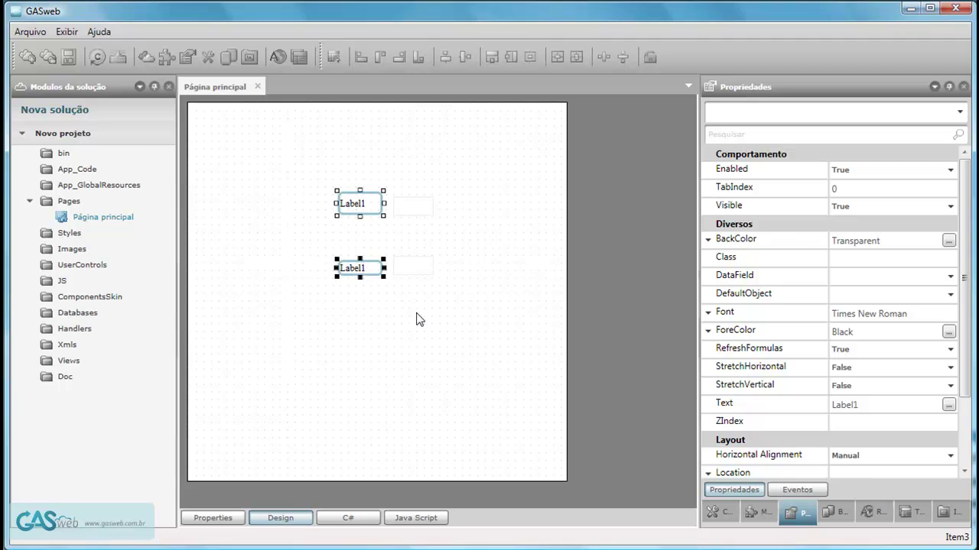
pyautogui.moveTo(492, 308); pyautogui.dragTo(368, 237)
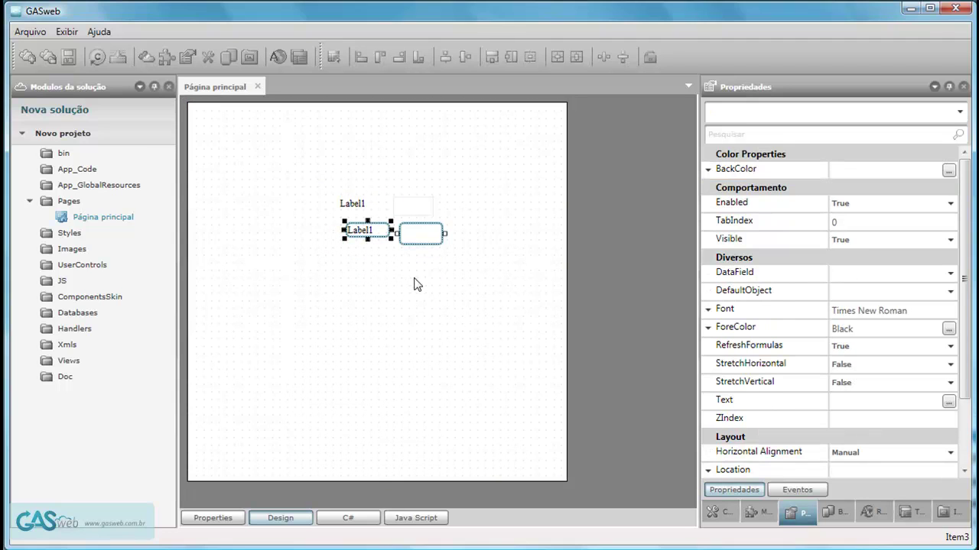
pyautogui.click(413, 285)
pyautogui.click(418, 208)
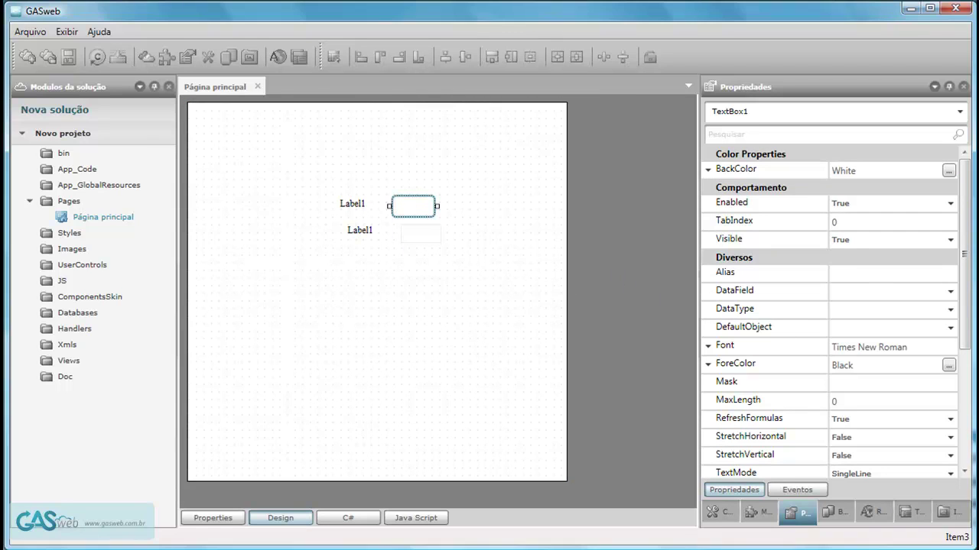
# Set TextBox1's BackColor to the dark red #FFBD5151.
pyautogui.click(948, 172)
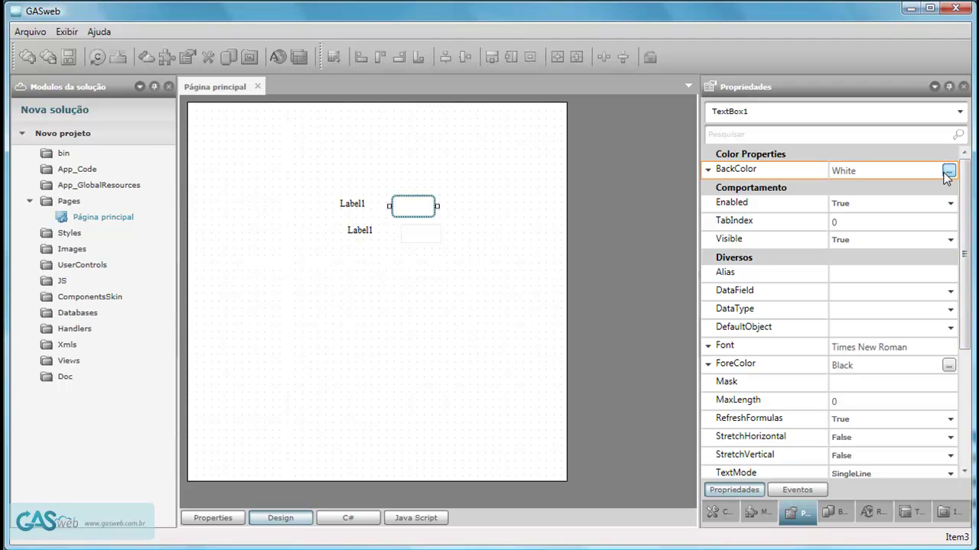
pyautogui.moveTo(410, 145); pyautogui.dragTo(641, 151)
pyautogui.moveTo(690, 279)
pyautogui.mouseDown()
pyautogui.moveTo(682, 236)
pyautogui.moveTo(589, 221)
pyautogui.moveTo(568, 234)
pyautogui.mouseUp()
pyautogui.moveTo(586, 294)
pyautogui.mouseDown()
pyautogui.moveTo(640, 280)
pyautogui.moveTo(688, 234)
pyautogui.moveTo(707, 197)
pyautogui.moveTo(680, 208)
pyautogui.moveTo(631, 291)
pyautogui.moveTo(659, 223)
pyautogui.mouseUp()
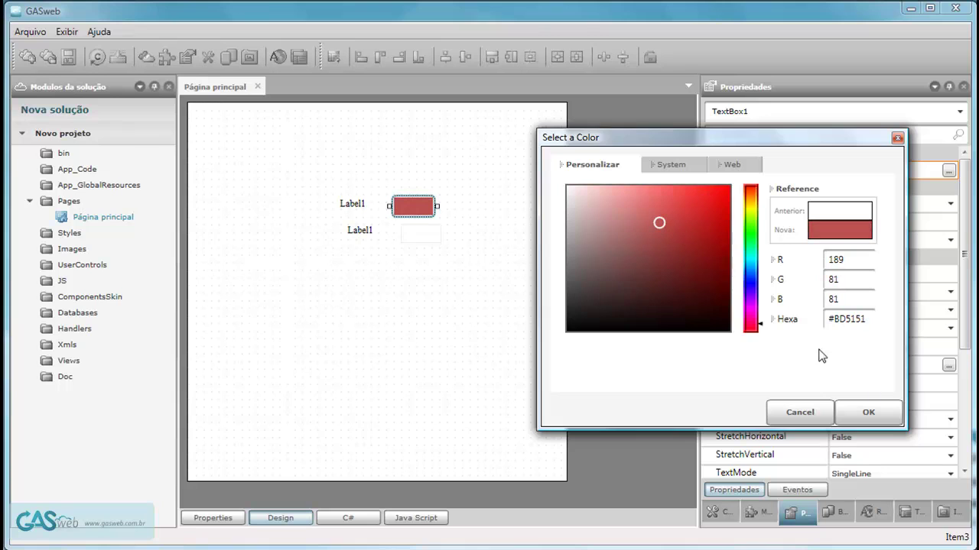
pyautogui.click(868, 412)
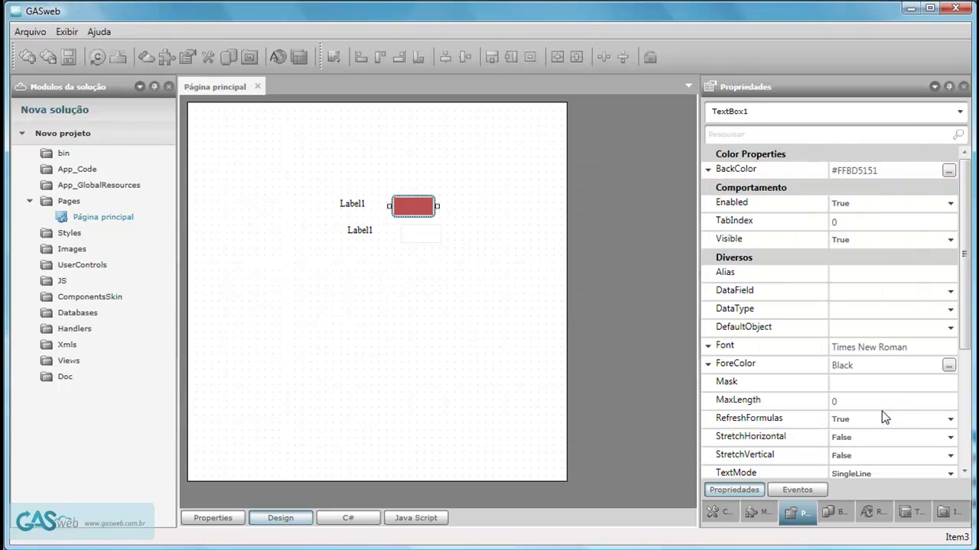
pyautogui.moveTo(968, 306)
pyautogui.mouseDown()
pyautogui.moveTo(976, 420)
pyautogui.moveTo(959, 298)
pyautogui.mouseUp()
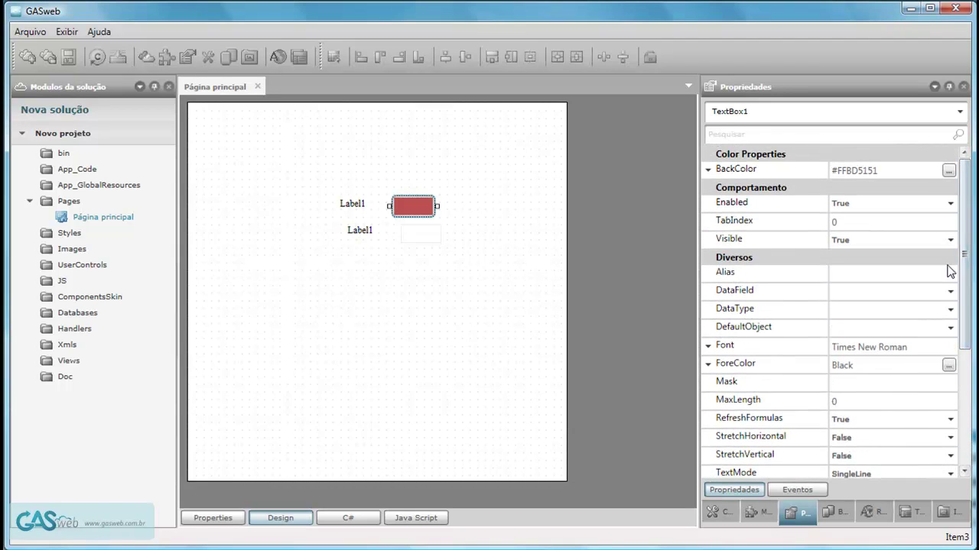
# Add TabControl1 below the label rows and resize it to 302 by 233.
pyautogui.click(344, 210)
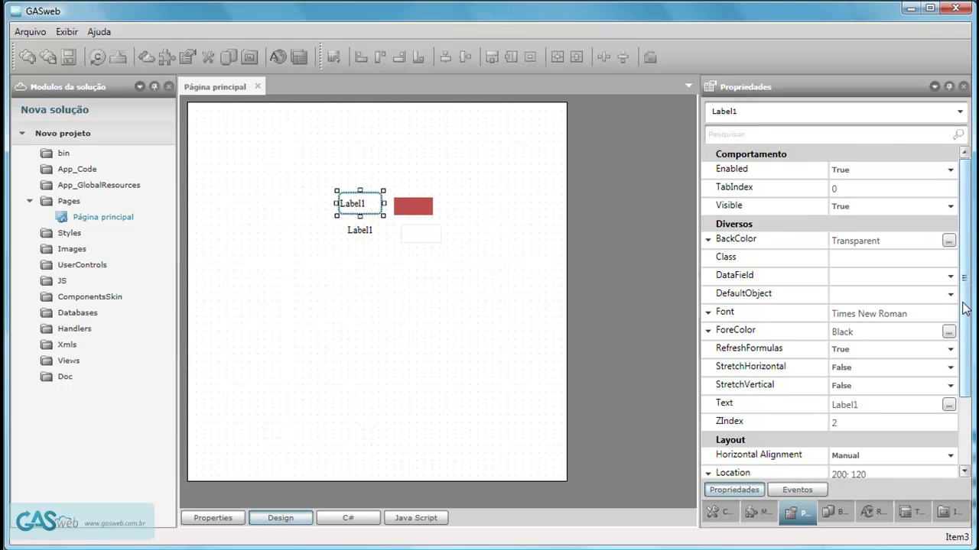
pyautogui.moveTo(973, 297); pyautogui.dragTo(974, 430)
pyautogui.moveTo(973, 344); pyautogui.dragTo(972, 264)
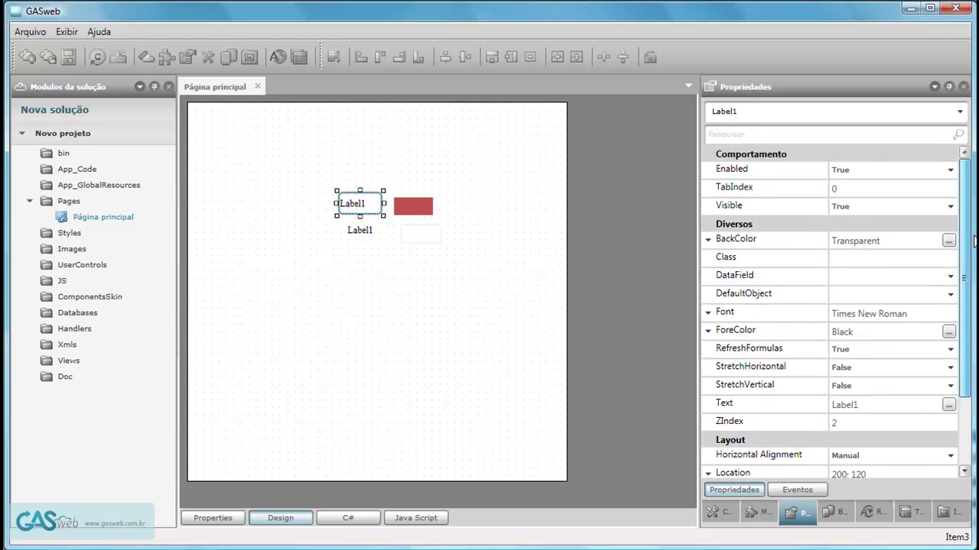
pyautogui.click(720, 512)
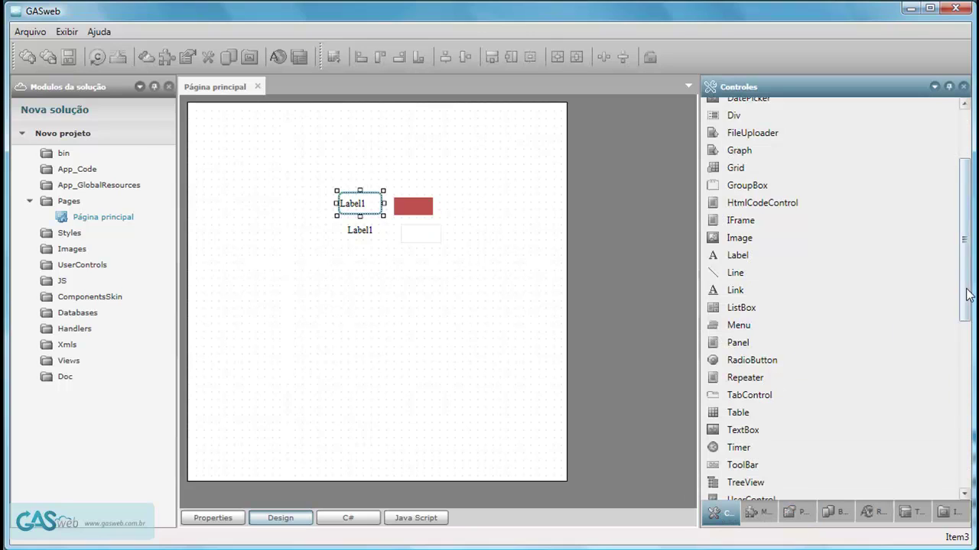
pyautogui.moveTo(750, 395); pyautogui.dragTo(269, 272)
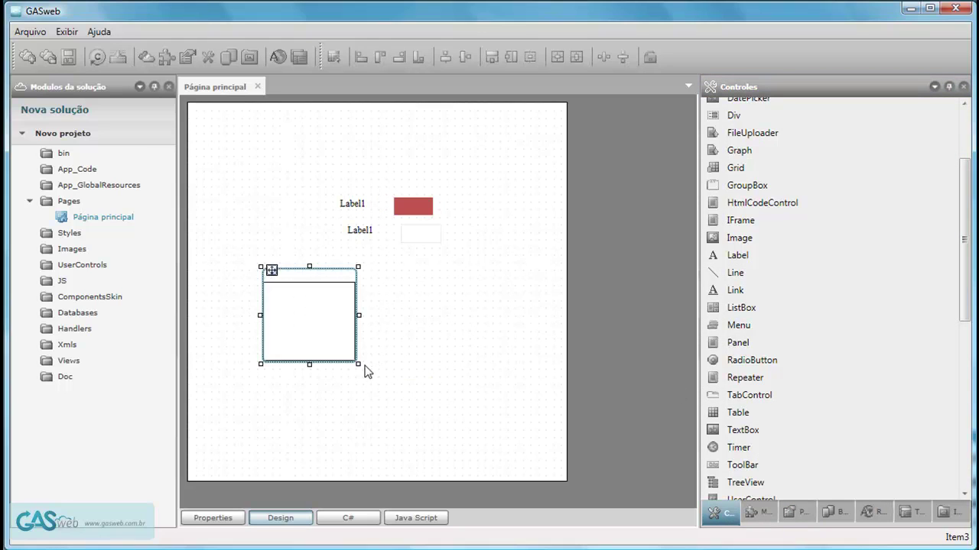
pyautogui.moveTo(358, 364); pyautogui.dragTo(497, 451)
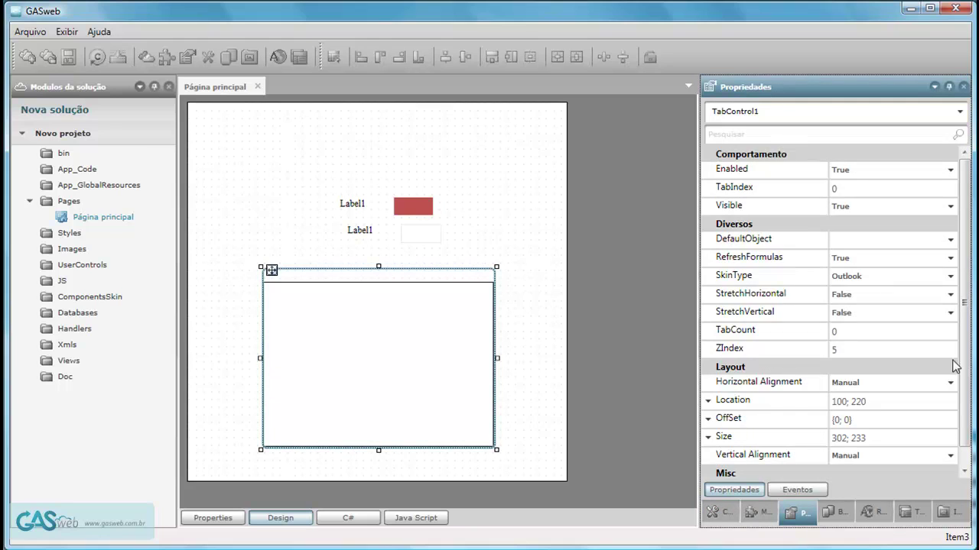
pyautogui.scroll(-1, 967, 387)
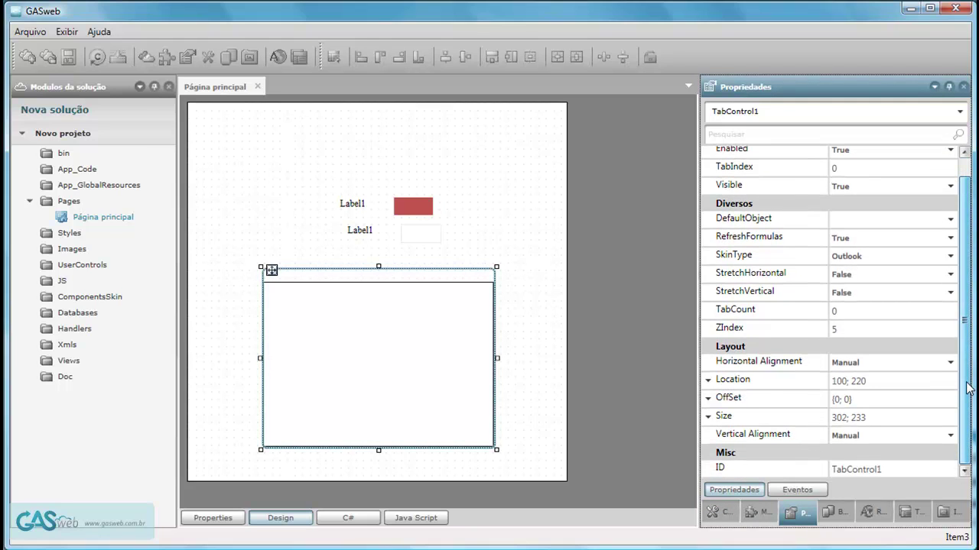
# Set TabCount to 3, widen the tab control to 351 by 237, and move the label and red box into TabItem1.
pyautogui.click(836, 311)
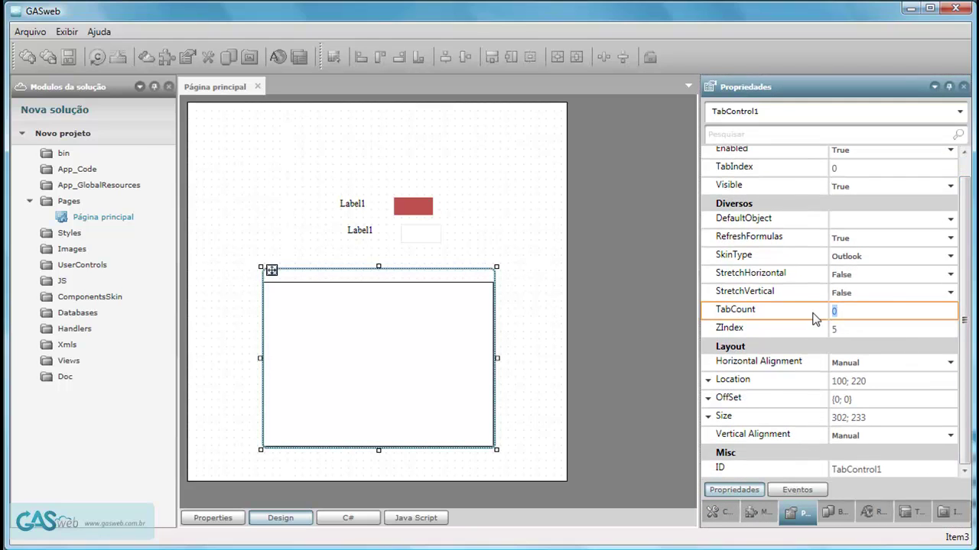
pyautogui.write('3')
pyautogui.press('Return')
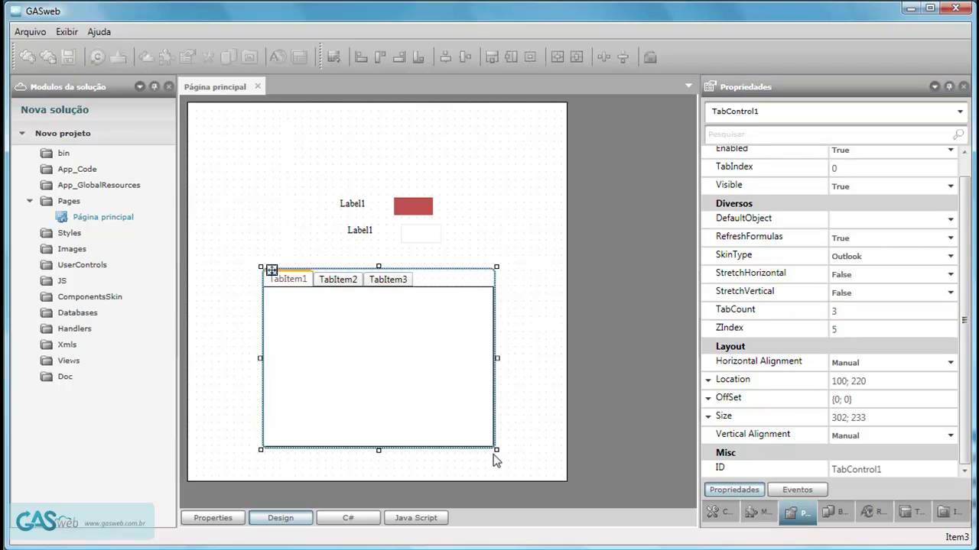
pyautogui.moveTo(493, 449); pyautogui.dragTo(534, 453)
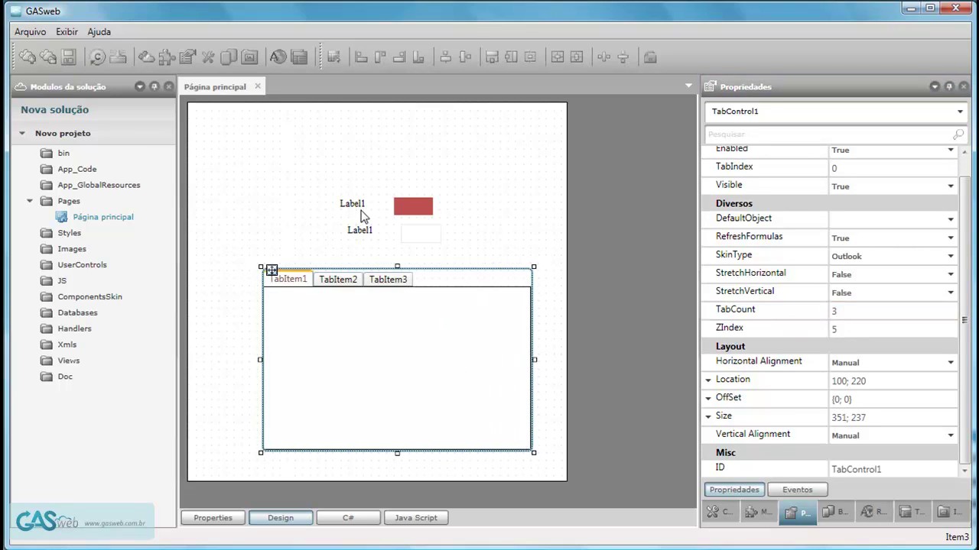
pyautogui.moveTo(454, 188); pyautogui.dragTo(314, 319)
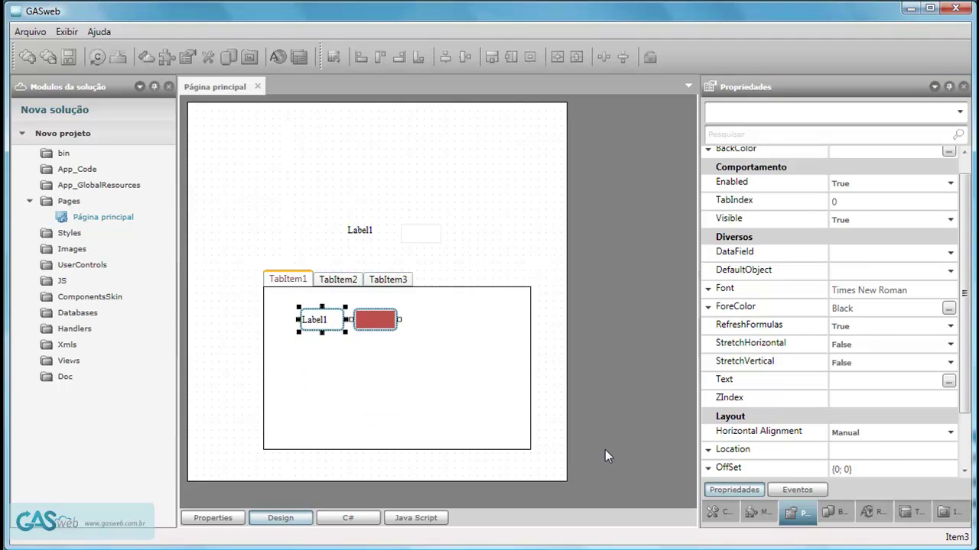
# Add a combo box to TabItem1 and place a copied Label1 beside it.
pyautogui.click(733, 513)
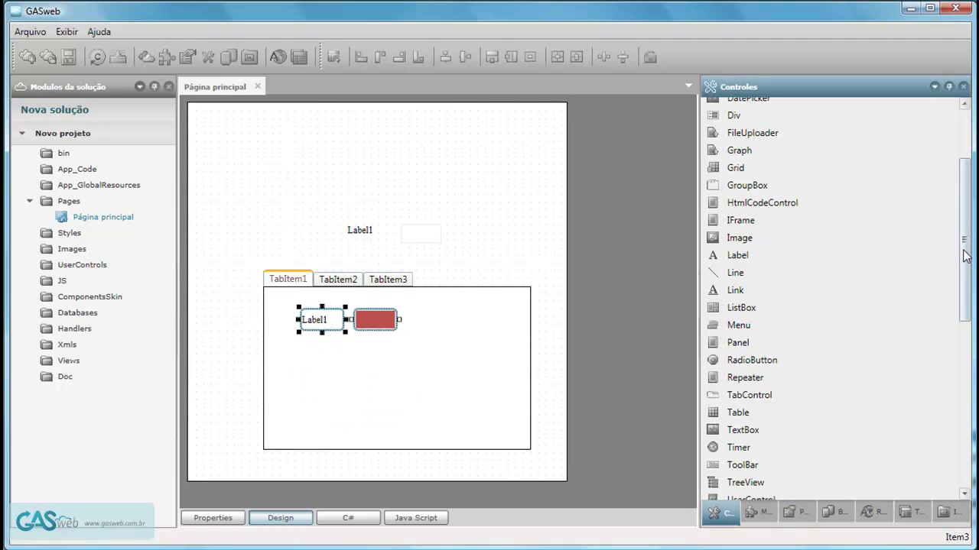
pyautogui.moveTo(965, 262); pyautogui.dragTo(966, 224)
pyautogui.moveTo(754, 174); pyautogui.dragTo(354, 344)
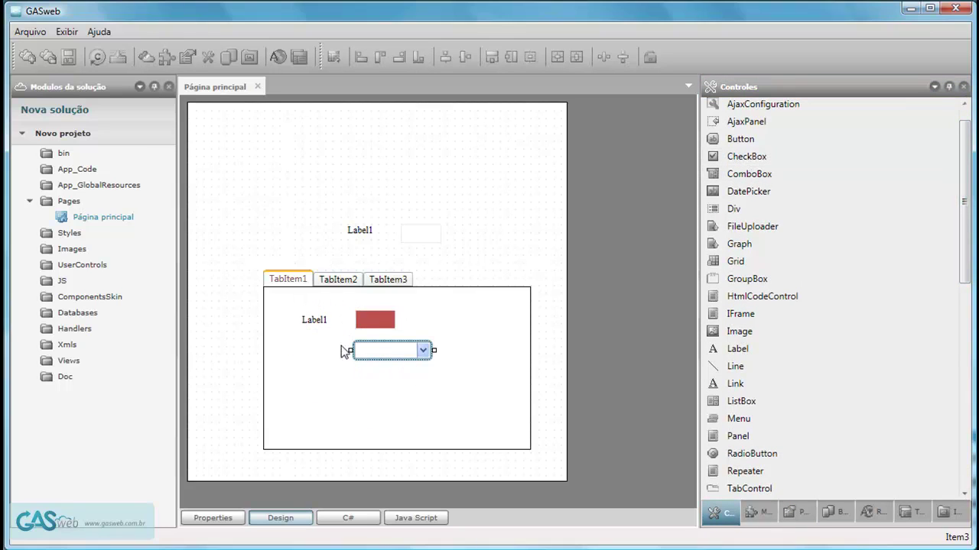
pyautogui.click(315, 324)
pyautogui.hotkey('ctrl', 'c')
pyautogui.hotkey('ctrl', 'v')
pyautogui.moveTo(315, 325); pyautogui.dragTo(321, 357)
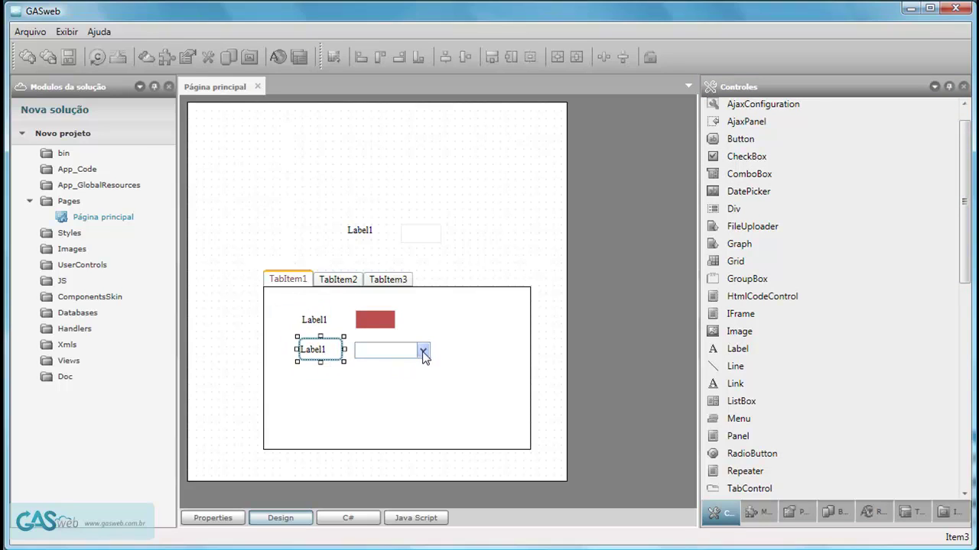
pyautogui.click(426, 404)
# Review the three tab pages and select both text boxes on TabItem1.
pyautogui.click(339, 281)
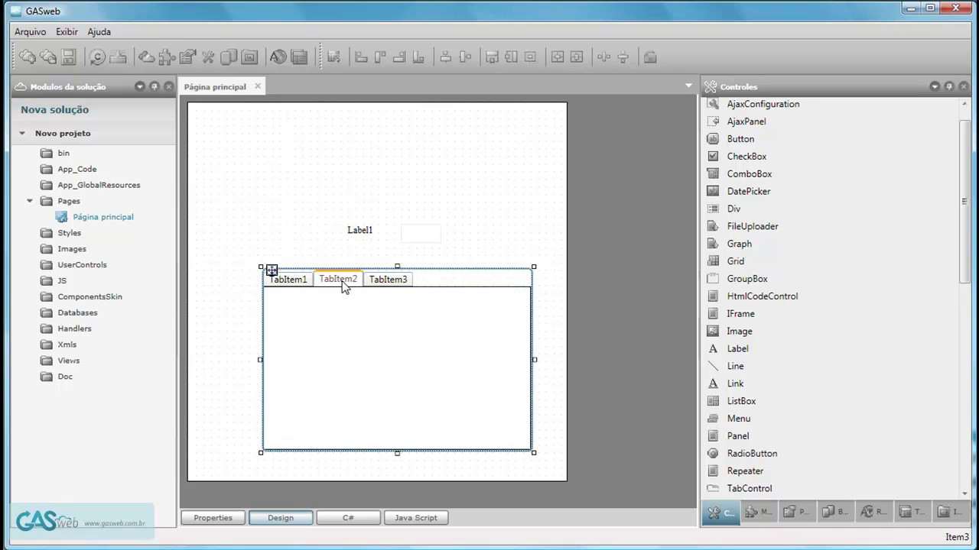
pyautogui.click(398, 281)
pyautogui.click(291, 280)
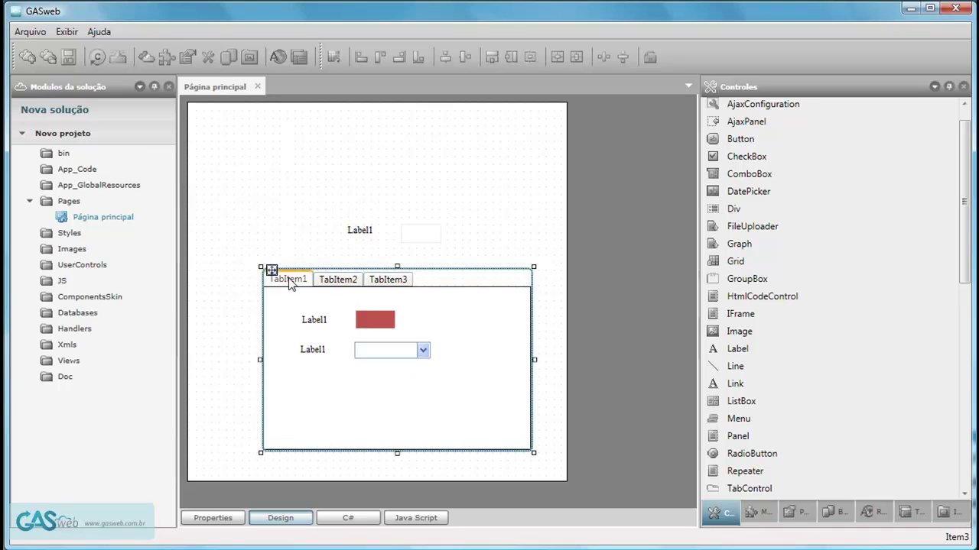
pyautogui.click(417, 236)
pyautogui.keyDown('ctrl'); pyautogui.click(379, 318); pyautogui.keyUp('ctrl')
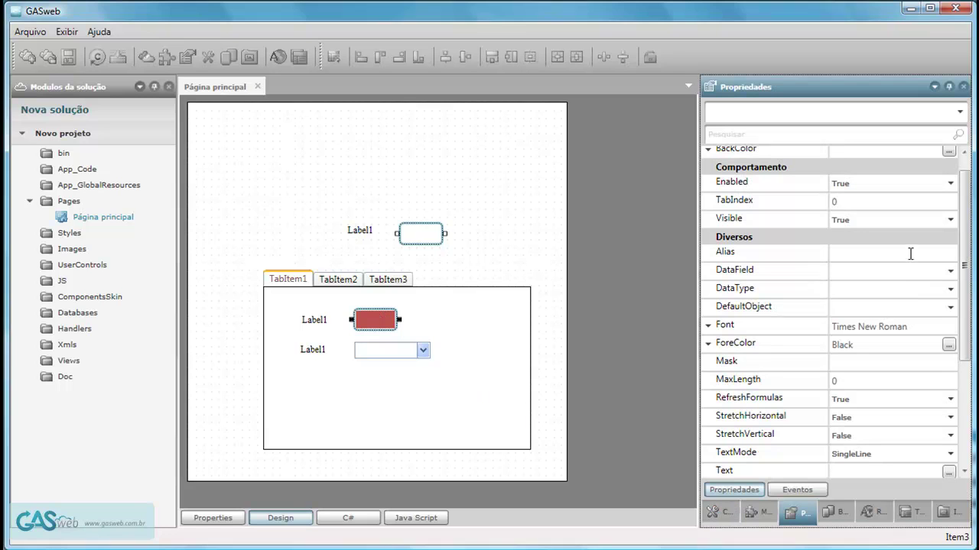
pyautogui.scroll(1, 965, 240)
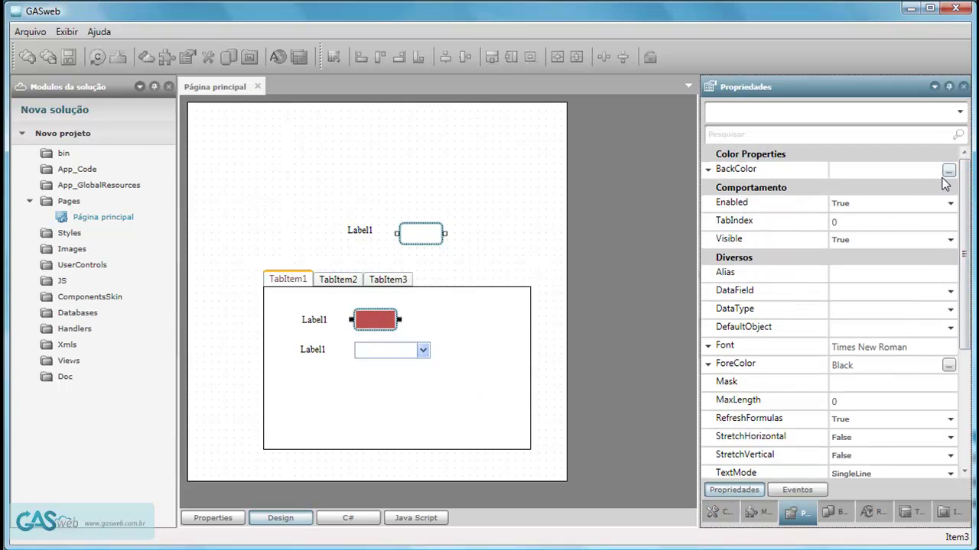
pyautogui.click(430, 367)
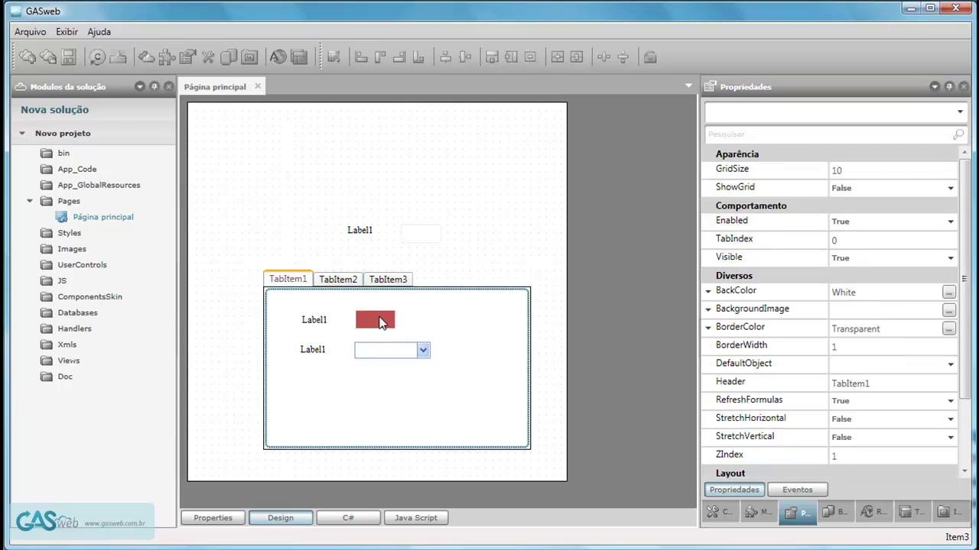
pyautogui.click(381, 323)
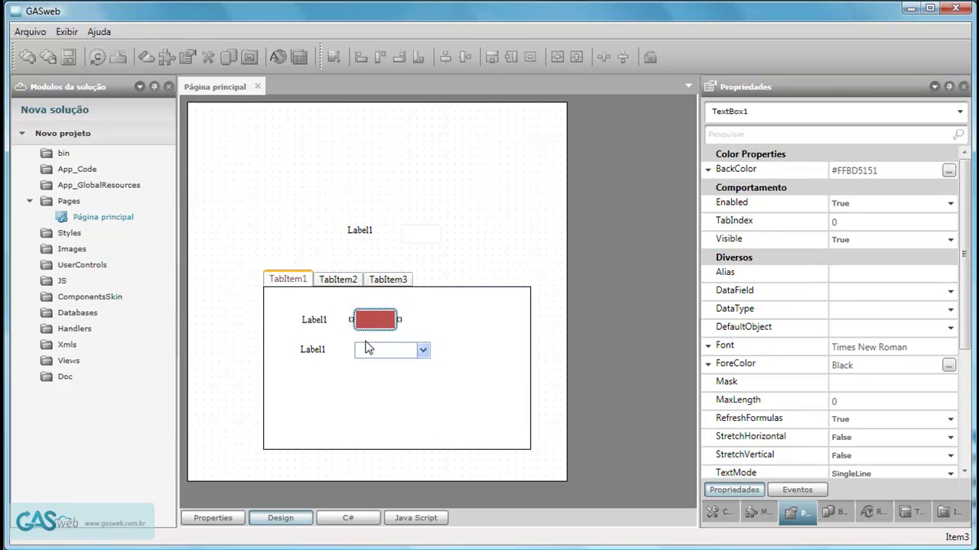
pyautogui.click(323, 325)
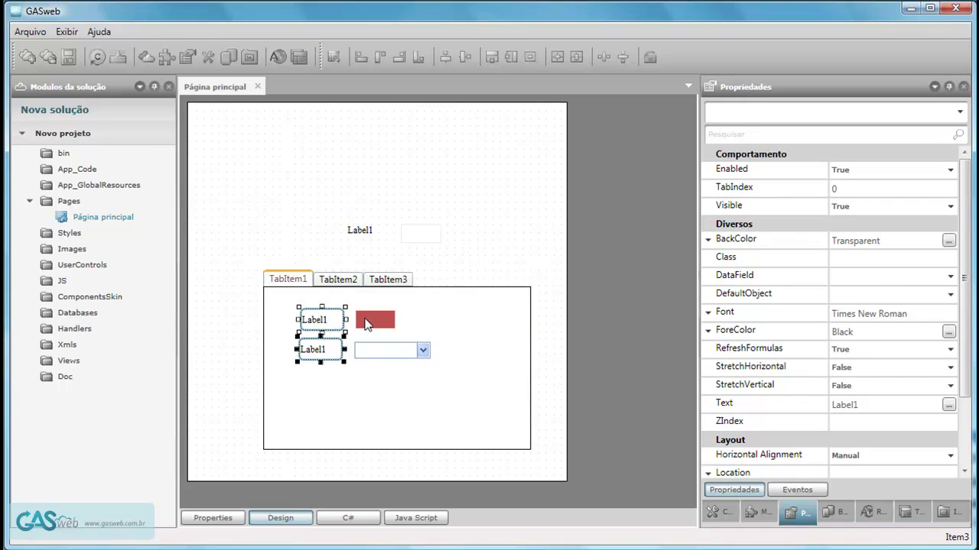
pyautogui.keyDown('ctrl'); pyautogui.click(427, 238); pyautogui.keyUp('ctrl')
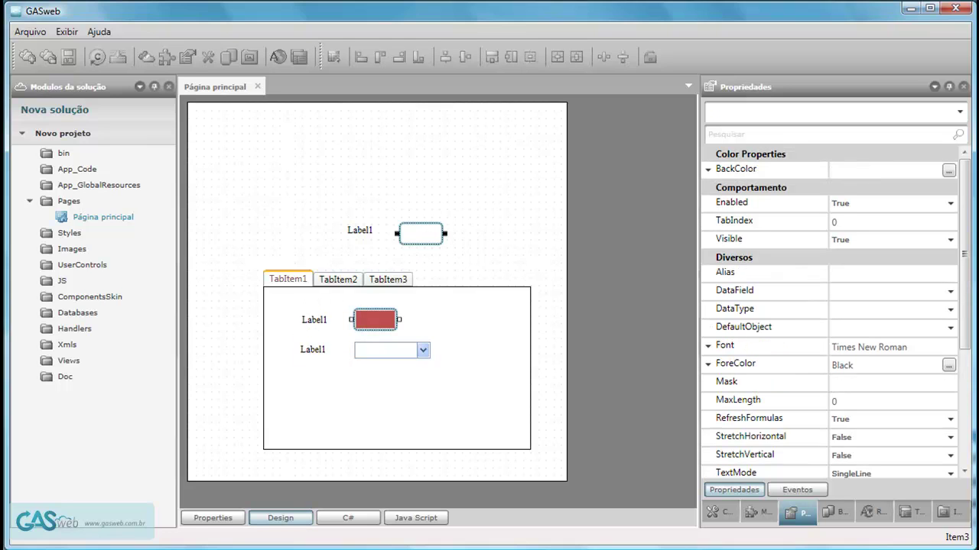
# Give both text boxes a very light pinkish #F5F0F0 background.
pyautogui.click(948, 171)
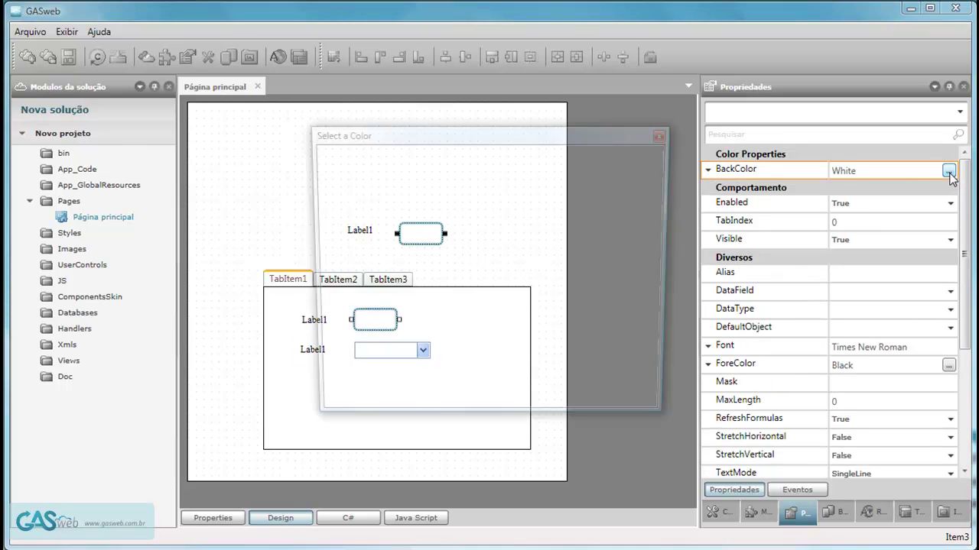
pyautogui.moveTo(459, 133); pyautogui.dragTo(668, 139)
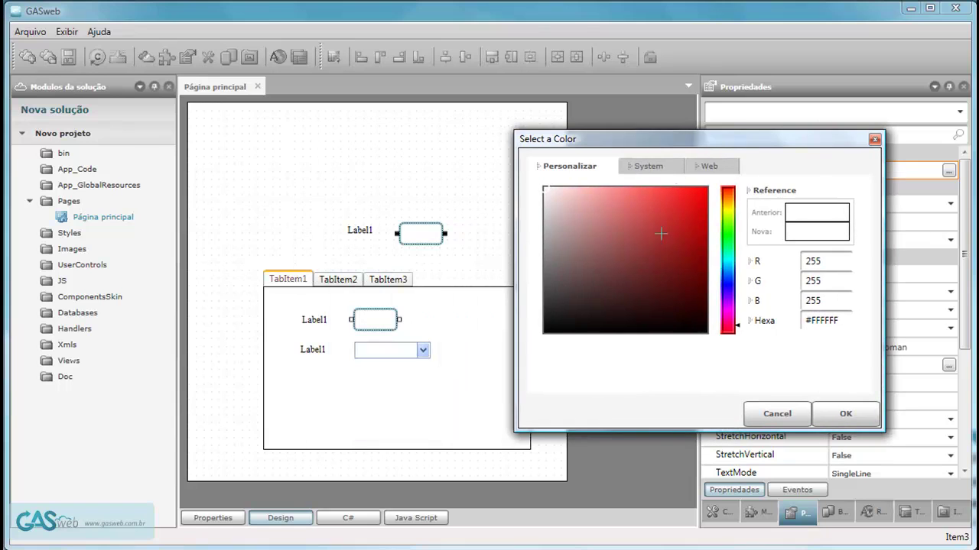
pyautogui.moveTo(544, 190)
pyautogui.mouseDown()
pyautogui.moveTo(545, 230)
pyautogui.moveTo(545, 193)
pyautogui.mouseUp()
pyautogui.click(856, 417)
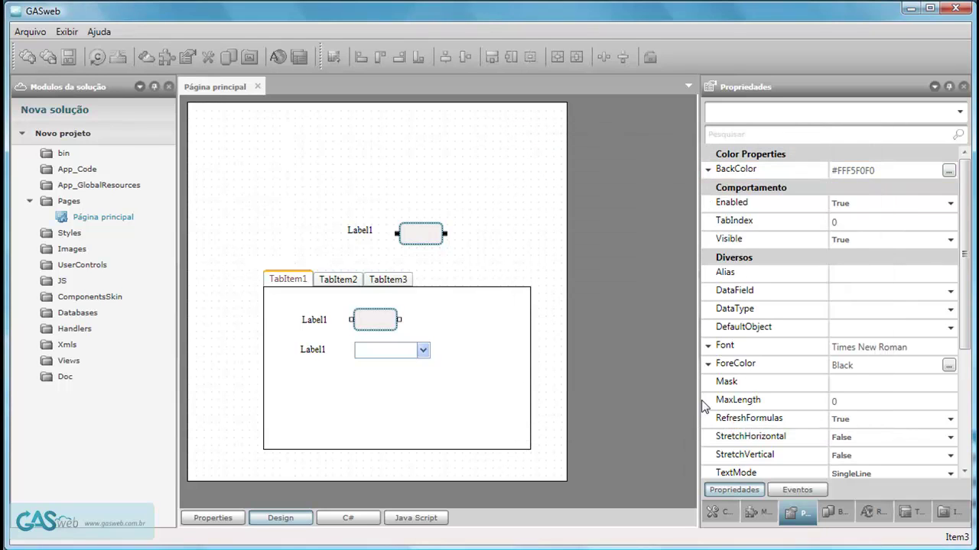
# Move Label1 and its textbox into TabItem2 and enlarge the tab control to 424 by 268.
pyautogui.click(362, 231)
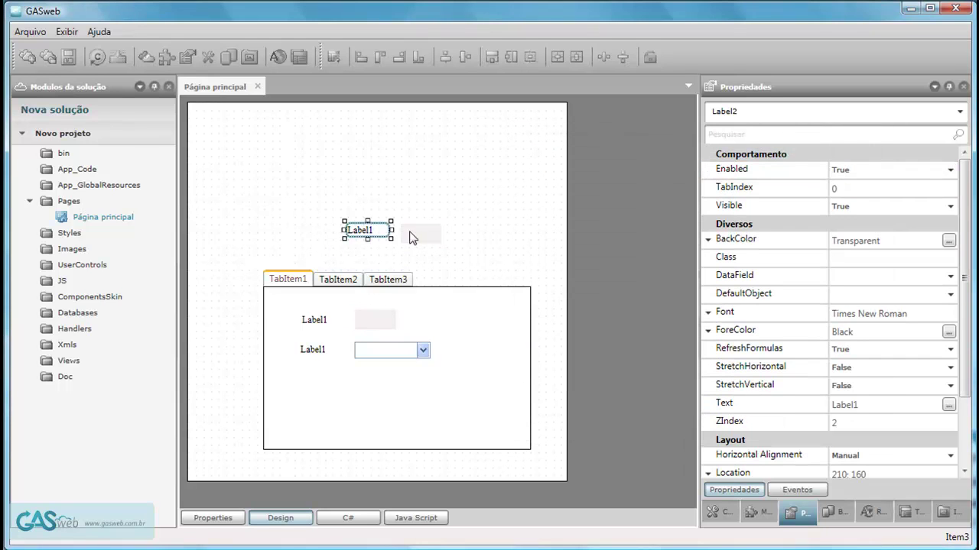
pyautogui.click(354, 278)
pyautogui.click(375, 236)
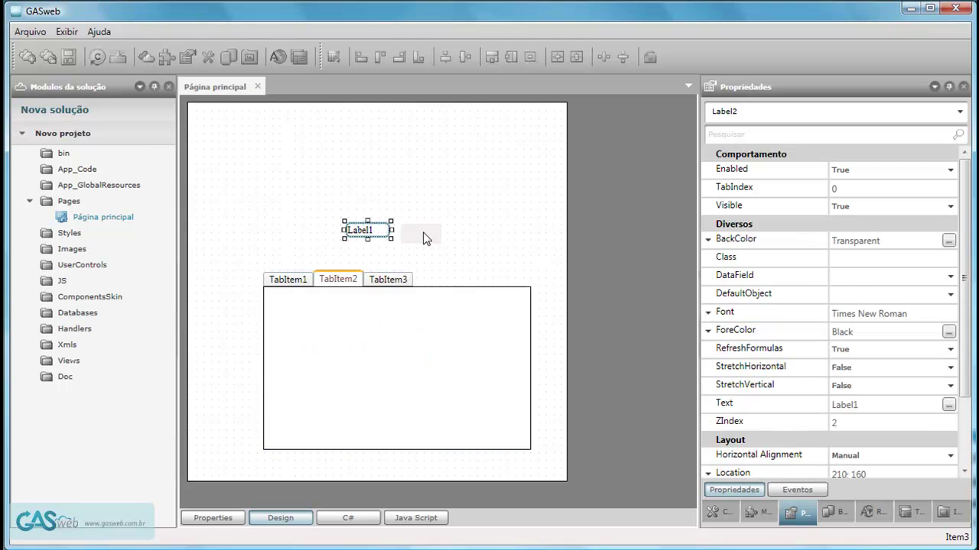
pyautogui.keyDown('ctrl'); pyautogui.click(426, 235); pyautogui.keyUp('ctrl')
pyautogui.moveTo(348, 236); pyautogui.dragTo(296, 328)
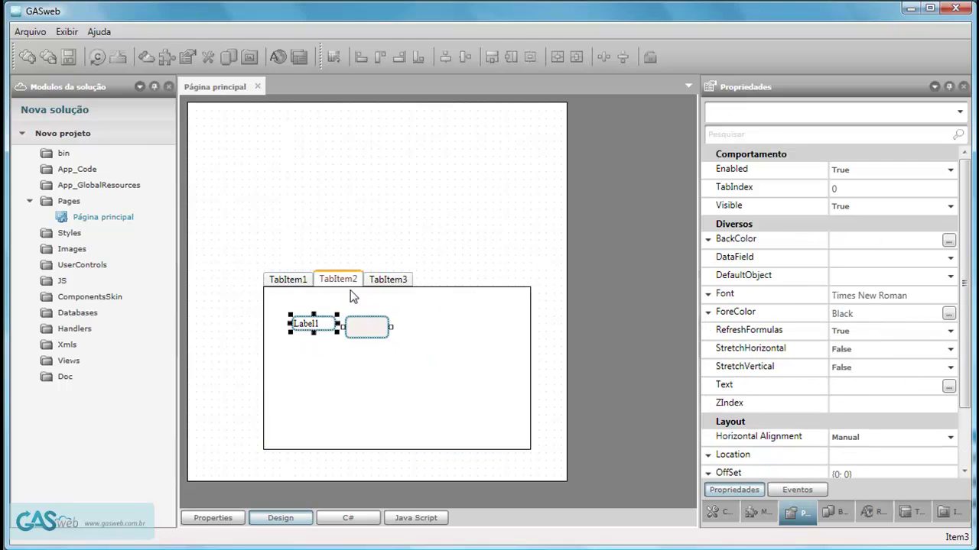
pyautogui.click(411, 294)
pyautogui.click(268, 285)
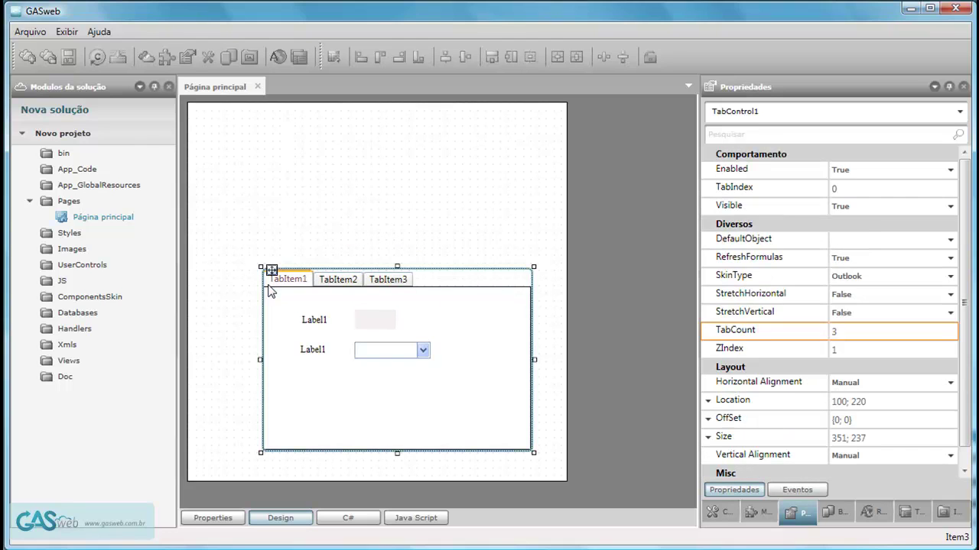
pyautogui.moveTo(257, 266); pyautogui.dragTo(205, 243)
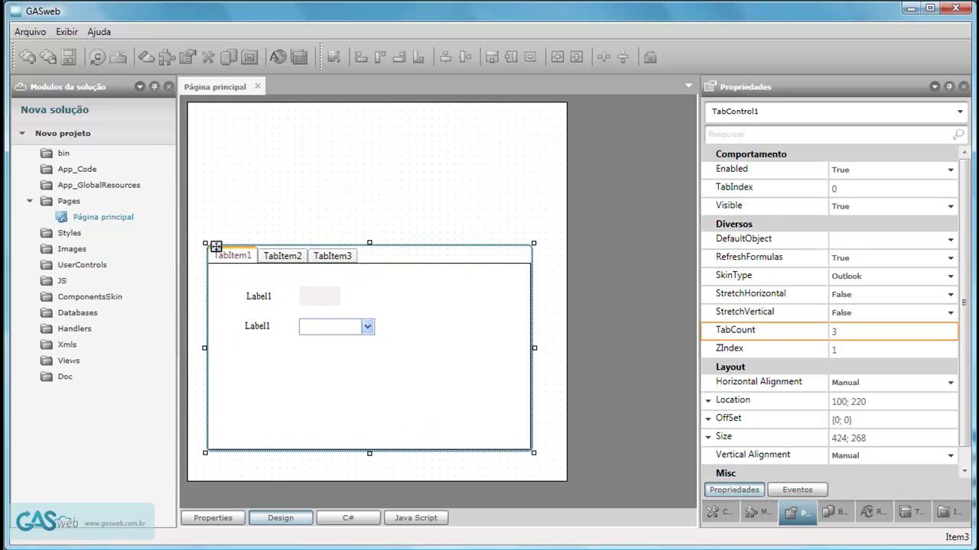
# Browse the Geral, SplashModule, LoginModule, ConfigDBModule and AccessControlModule groups in the Imagens gallery.
pyautogui.click(947, 514)
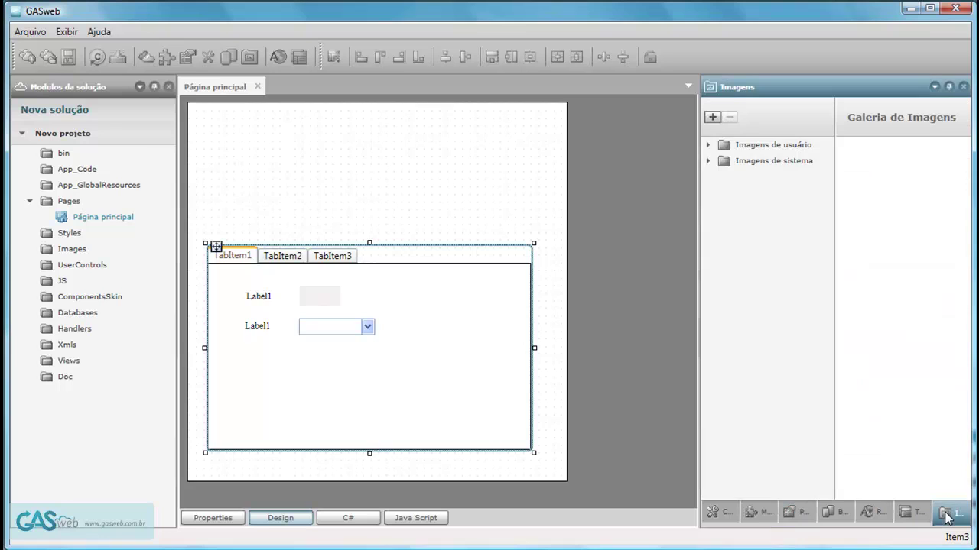
pyautogui.click(706, 159)
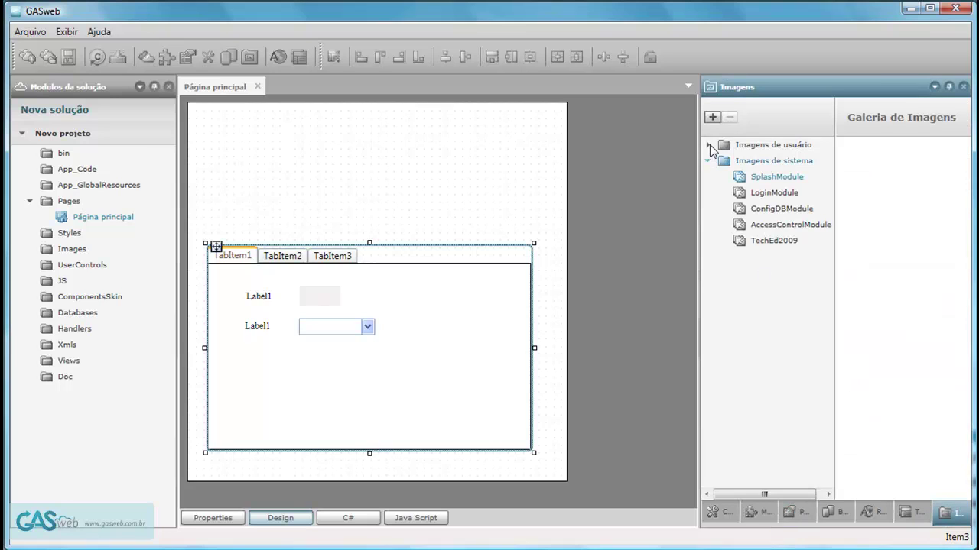
pyautogui.click(707, 144)
pyautogui.click(752, 163)
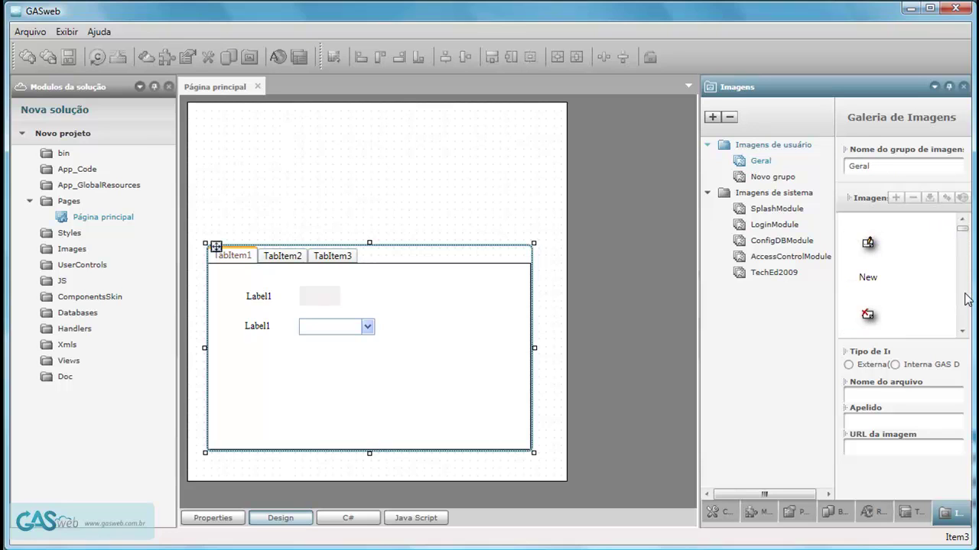
pyautogui.moveTo(961, 230)
pyautogui.mouseDown()
pyautogui.moveTo(961, 332)
pyautogui.moveTo(961, 218)
pyautogui.mouseUp()
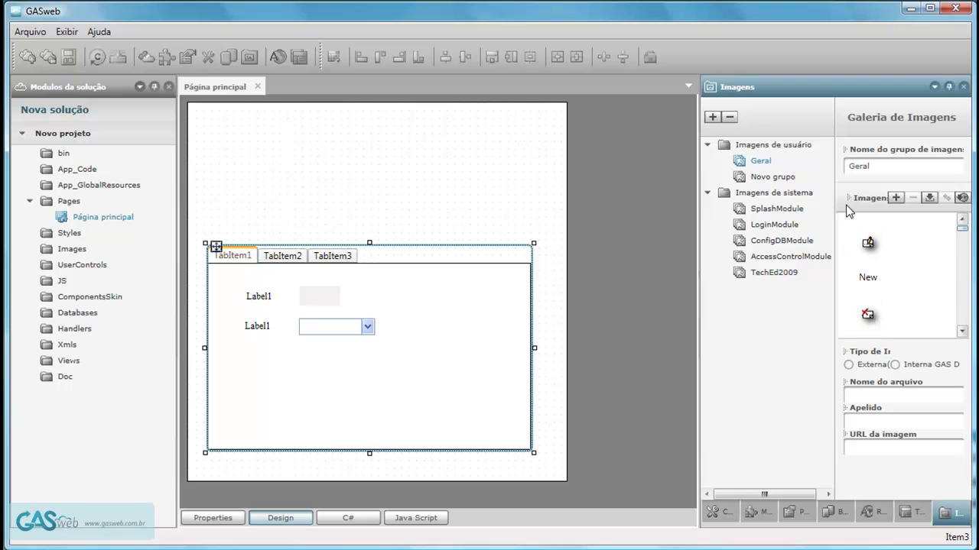
pyautogui.click(771, 209)
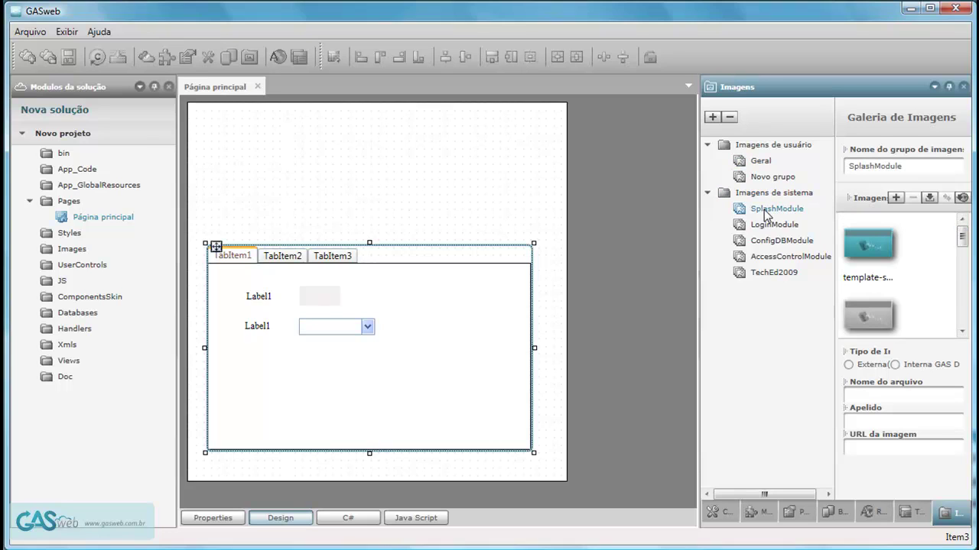
pyautogui.click(779, 226)
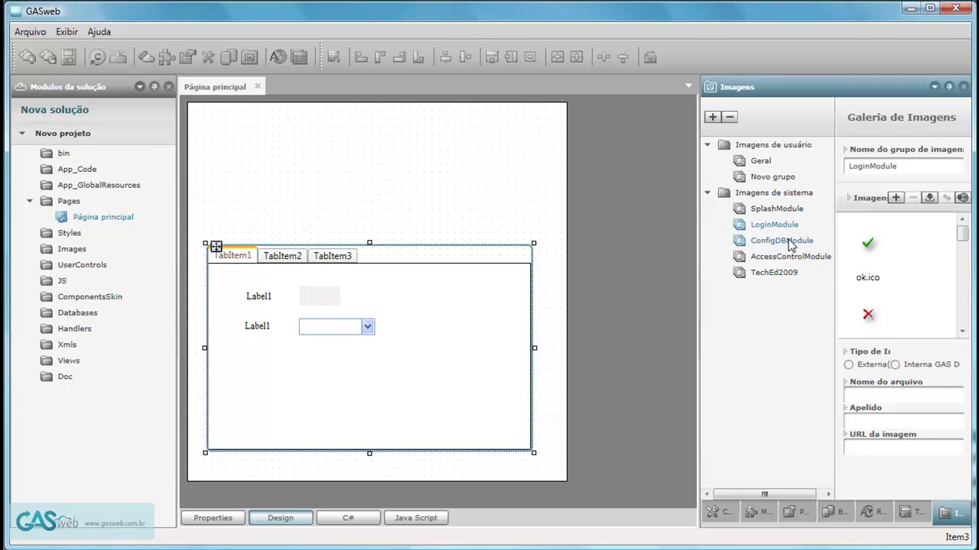
pyautogui.click(787, 242)
pyautogui.click(783, 257)
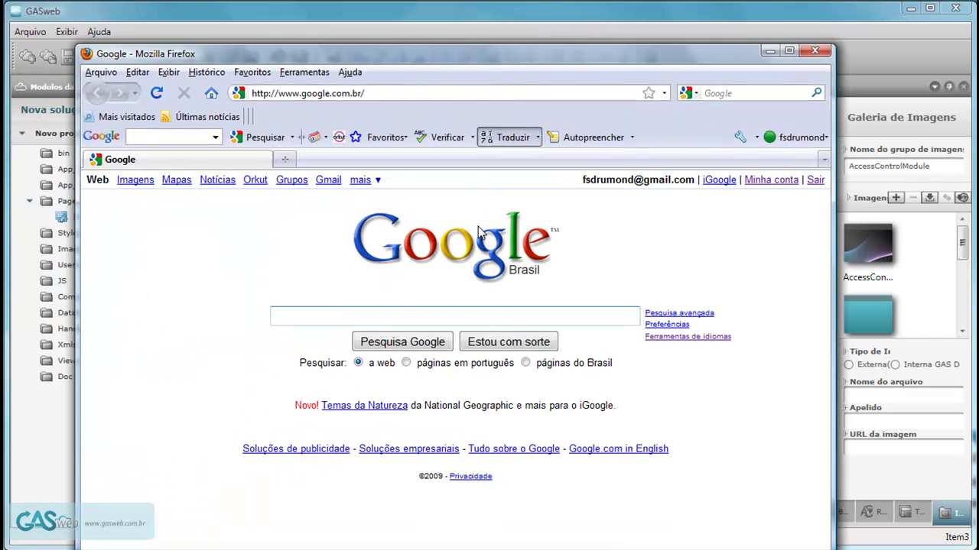
# Copy the Google logo's image address from its element properties, then close Firefox.
pyautogui.rightClick(478, 226)
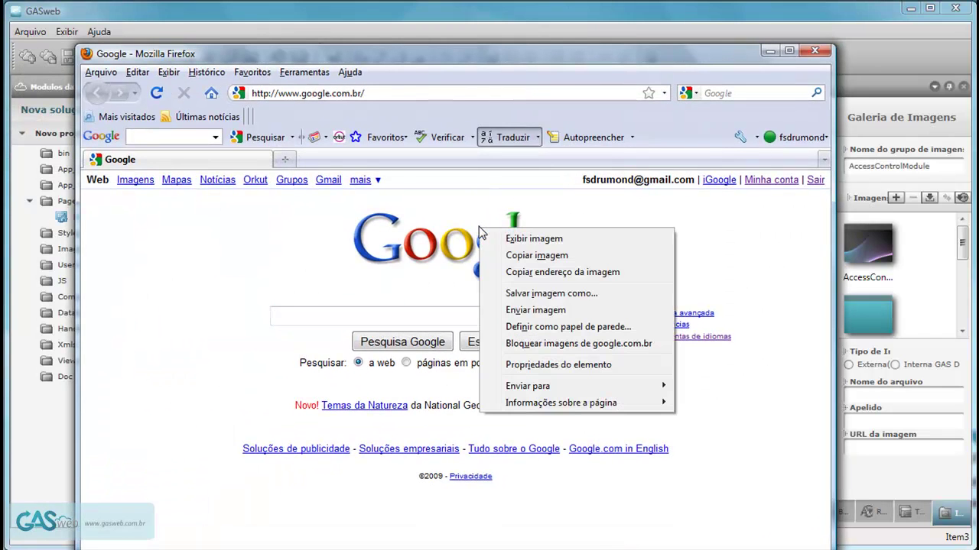
pyautogui.click(563, 366)
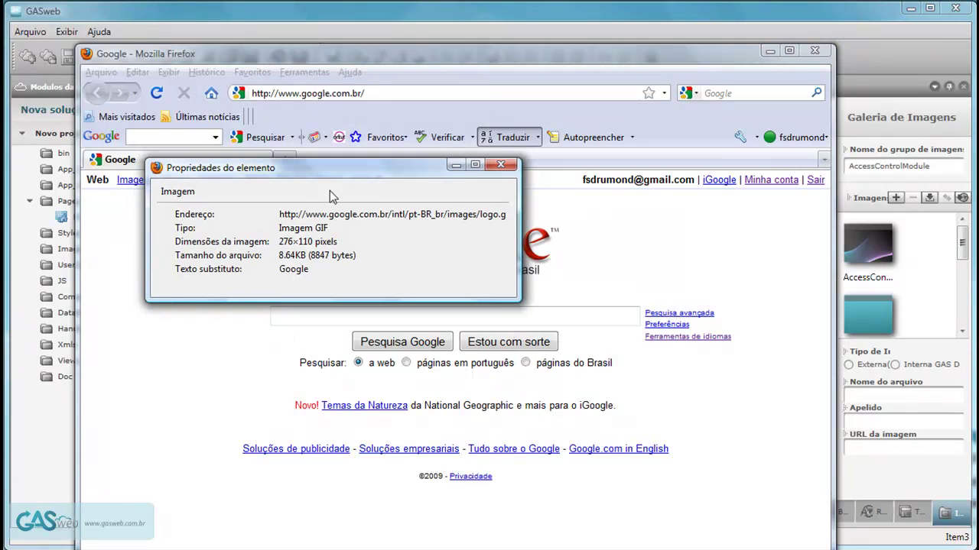
pyautogui.moveTo(310, 217); pyautogui.dragTo(564, 218)
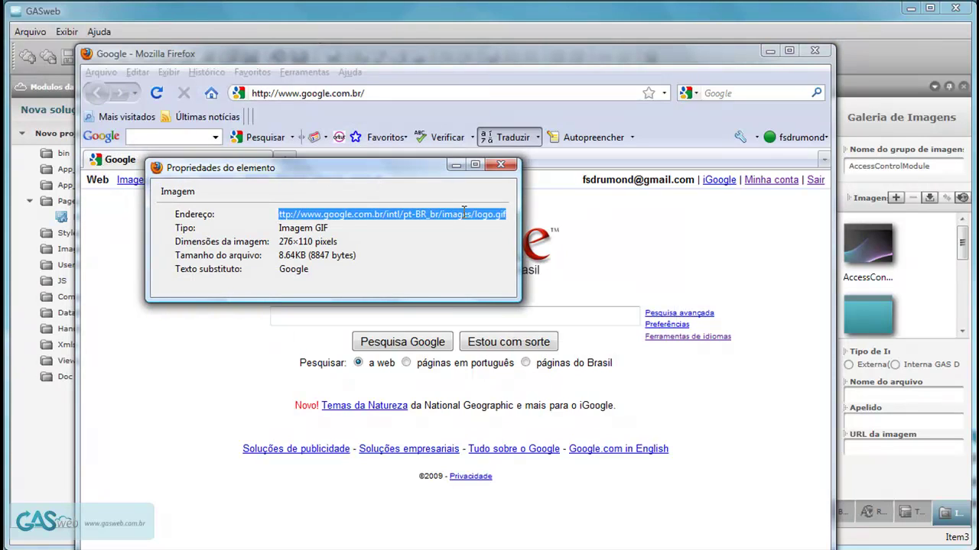
pyautogui.rightClick(463, 214)
pyautogui.click(509, 266)
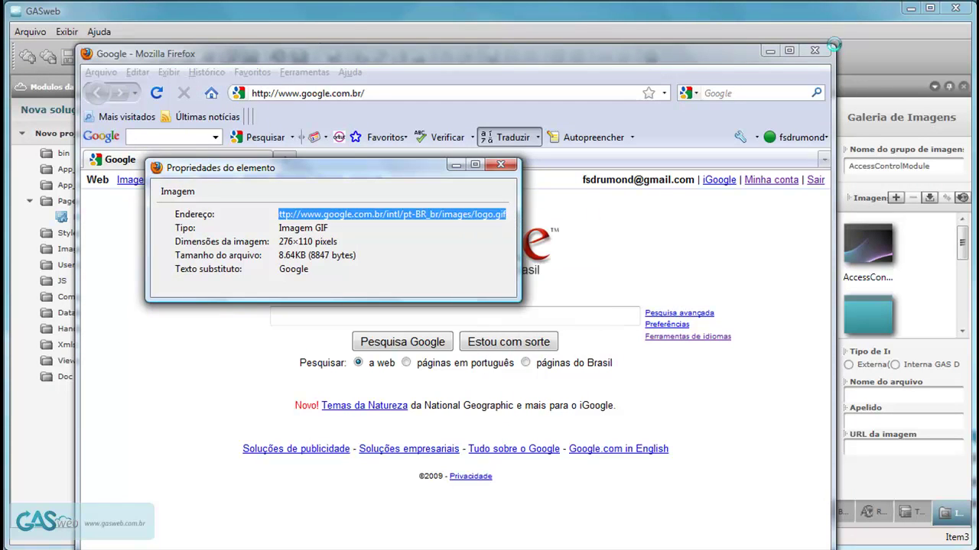
pyautogui.click(815, 51)
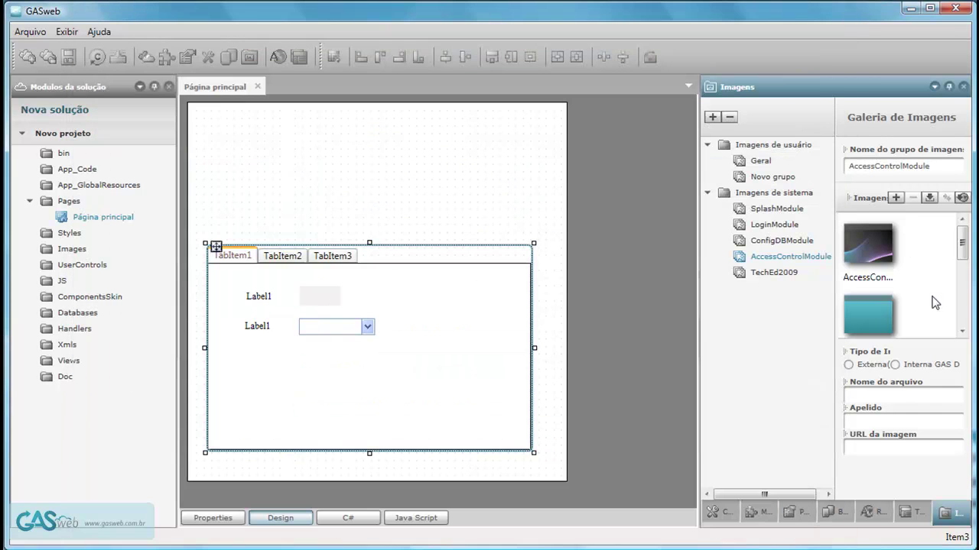
# Add logo.gif to the AccessControlModule images from the copied Google logo URL.
pyautogui.click(962, 198)
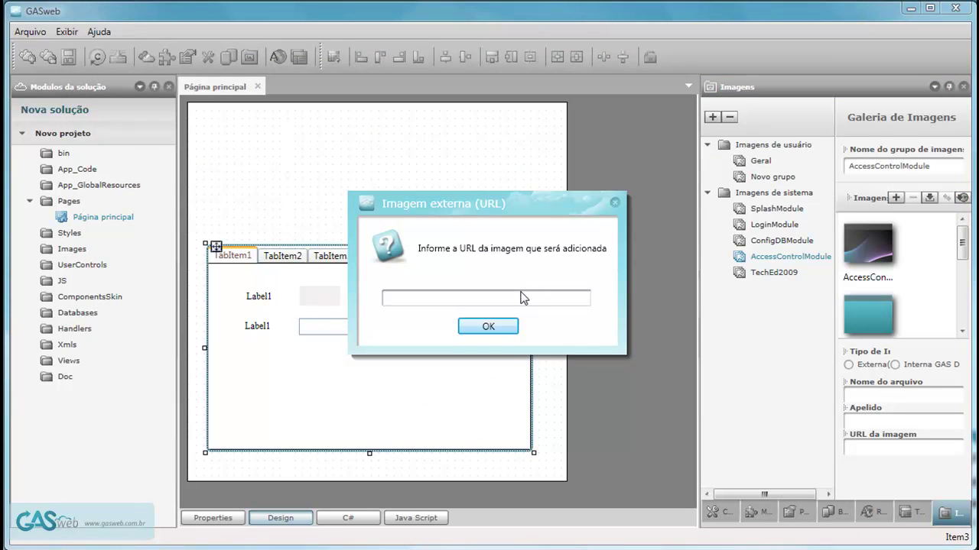
pyautogui.hotkey('ctrl', 'v')
pyautogui.click(498, 326)
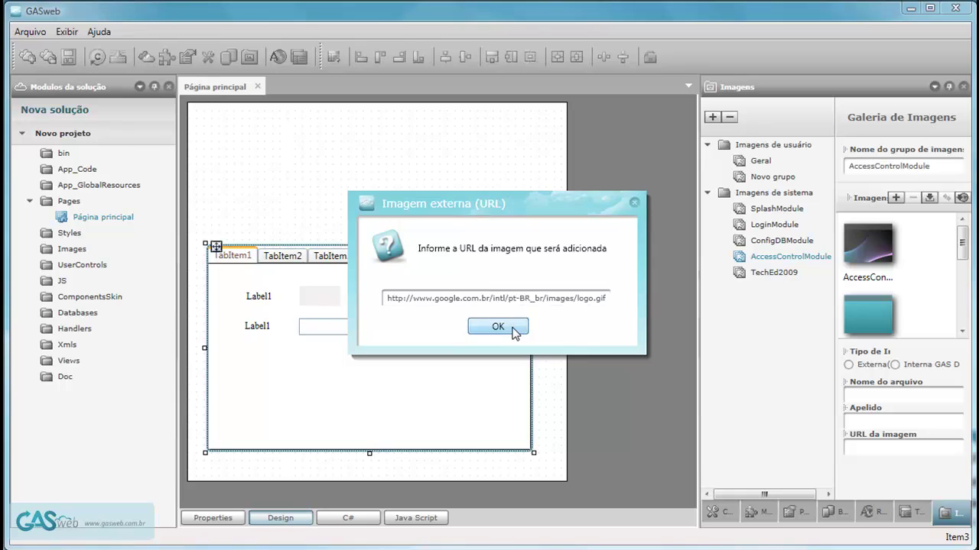
pyautogui.click(965, 284)
pyautogui.moveTo(965, 285); pyautogui.dragTo(964, 323)
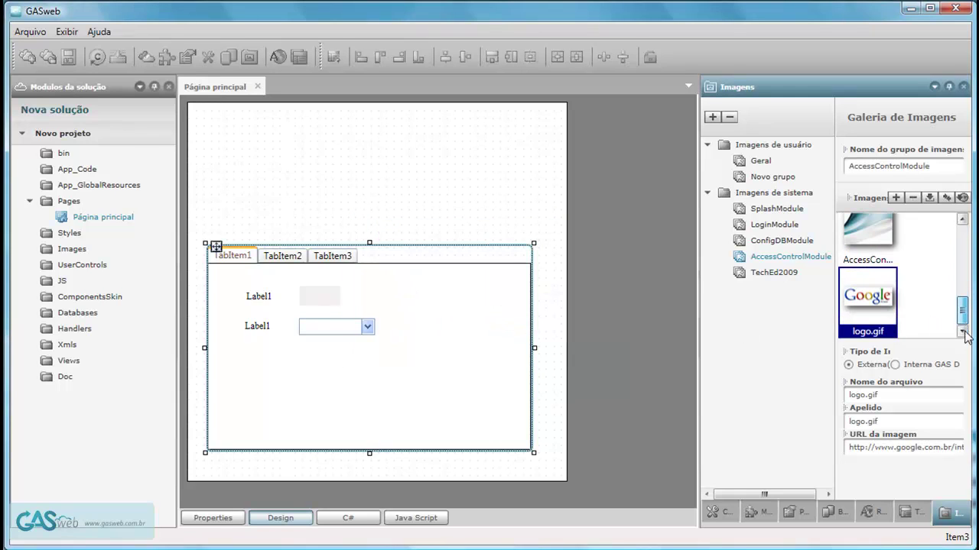
# Place logo.gif above the tab control and resize it to about 311×121.
pyautogui.moveTo(871, 298); pyautogui.dragTo(277, 164)
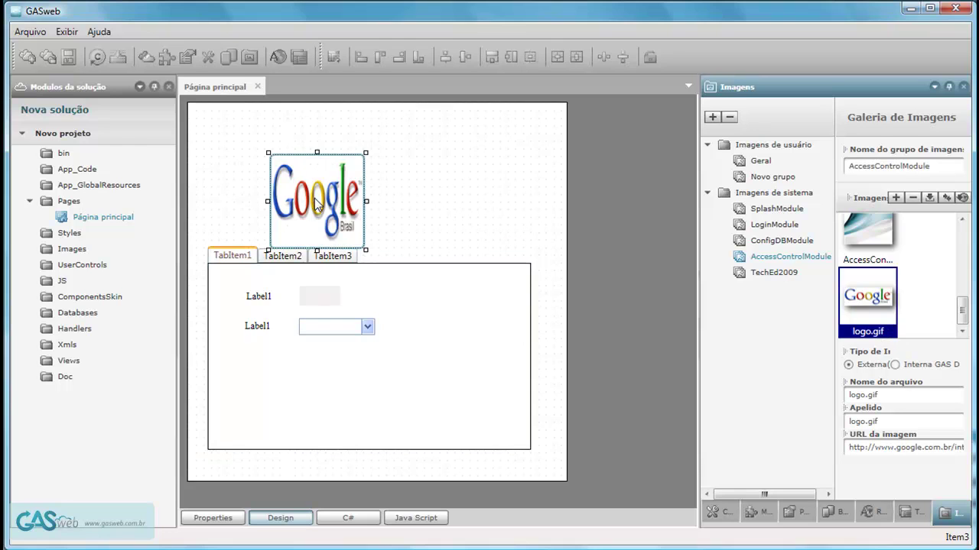
pyautogui.moveTo(327, 211); pyautogui.dragTo(492, 197)
pyautogui.moveTo(425, 184); pyautogui.dragTo(428, 199)
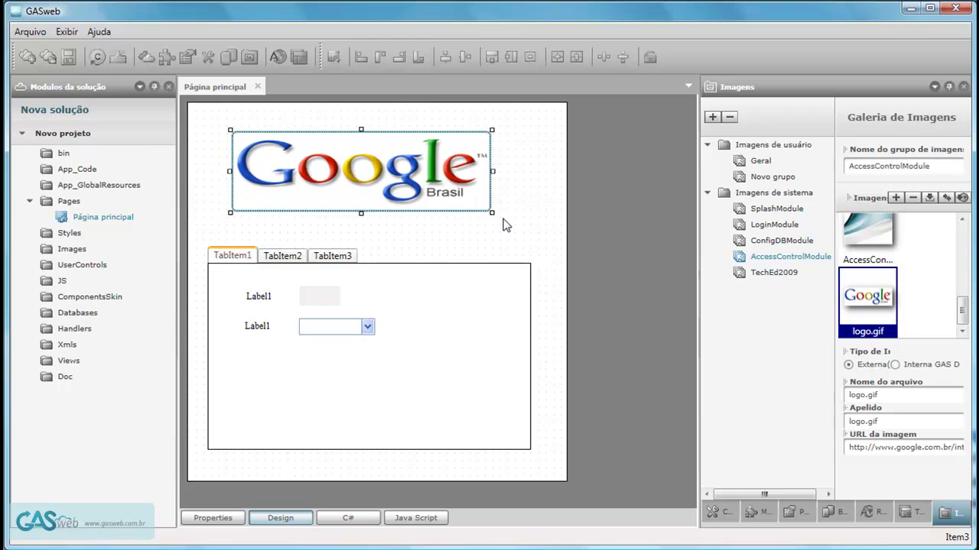
pyautogui.moveTo(494, 213); pyautogui.dragTo(468, 223)
pyautogui.moveTo(399, 197); pyautogui.dragTo(407, 182)
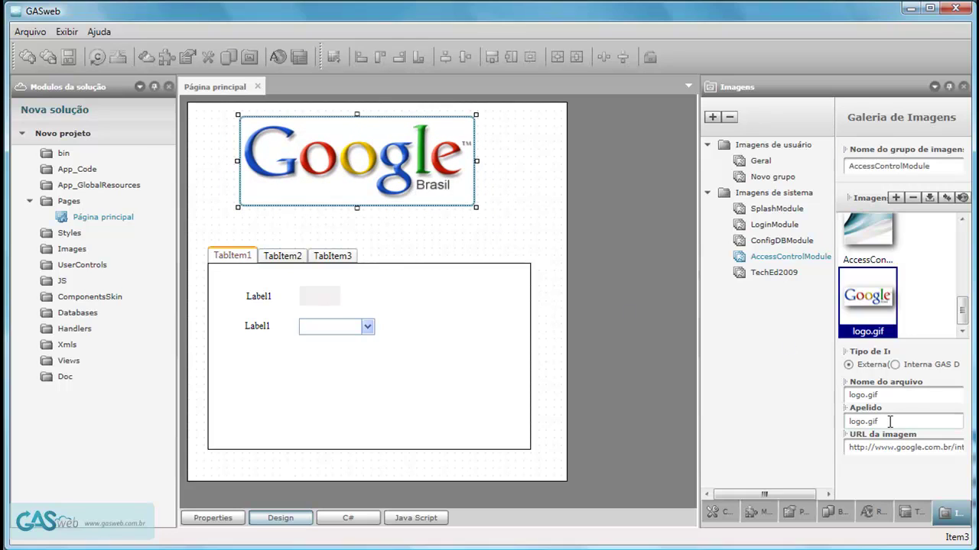
# Store logo.gif as Interna GAS Database and move the logo toward the page's top-left.
pyautogui.moveTo(696, 366); pyautogui.dragTo(612, 365)
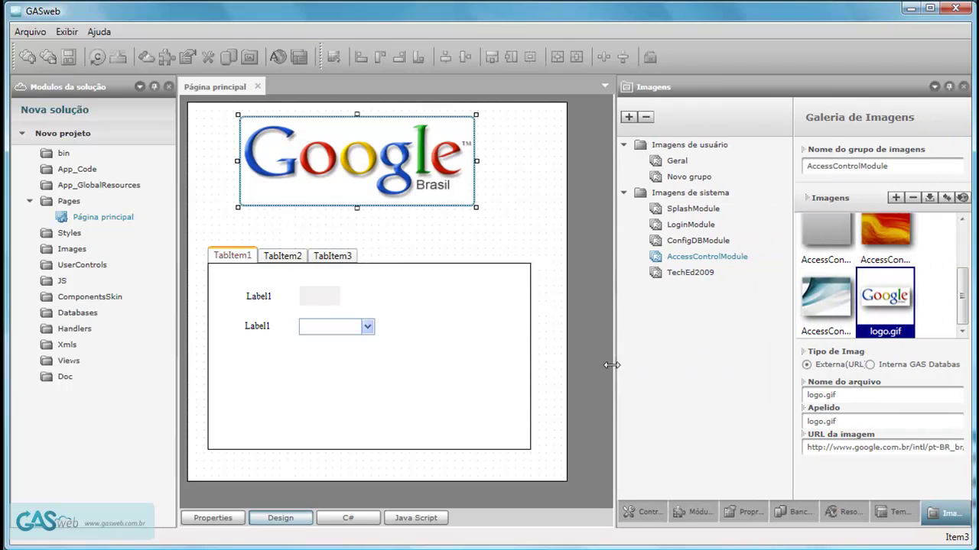
pyautogui.click(869, 365)
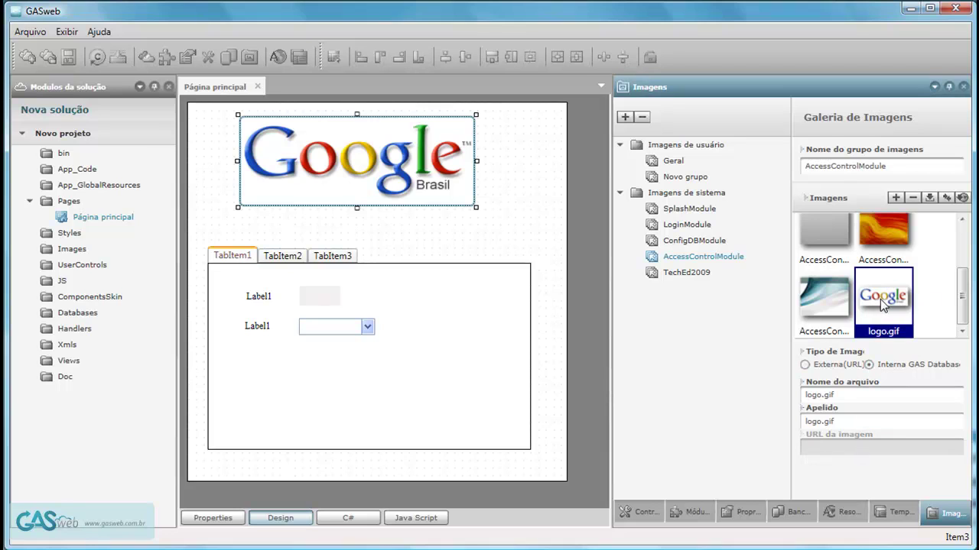
pyautogui.moveTo(610, 293); pyautogui.dragTo(711, 300)
pyautogui.moveTo(391, 184); pyautogui.dragTo(354, 176)
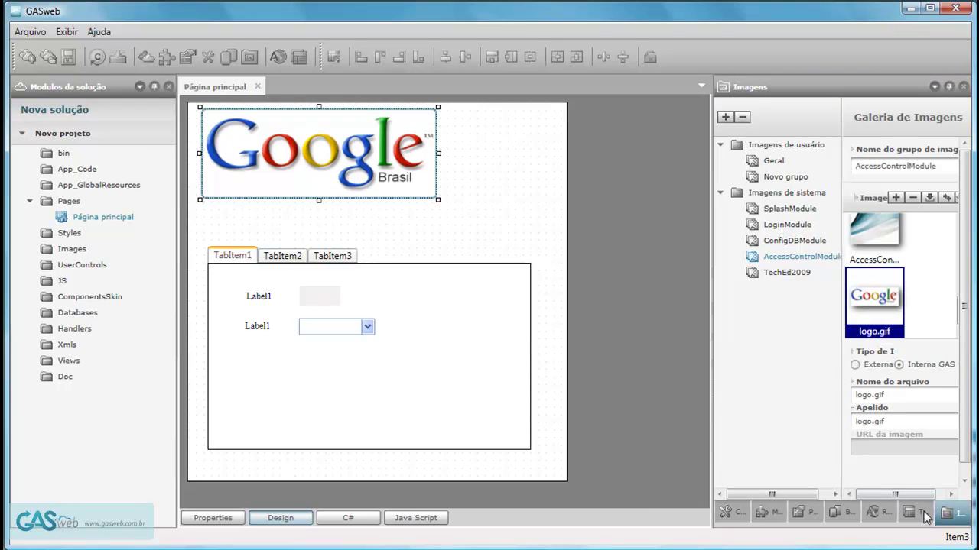
# Preview the SplashModule DashBoard system template in the template manager.
pyautogui.click(922, 517)
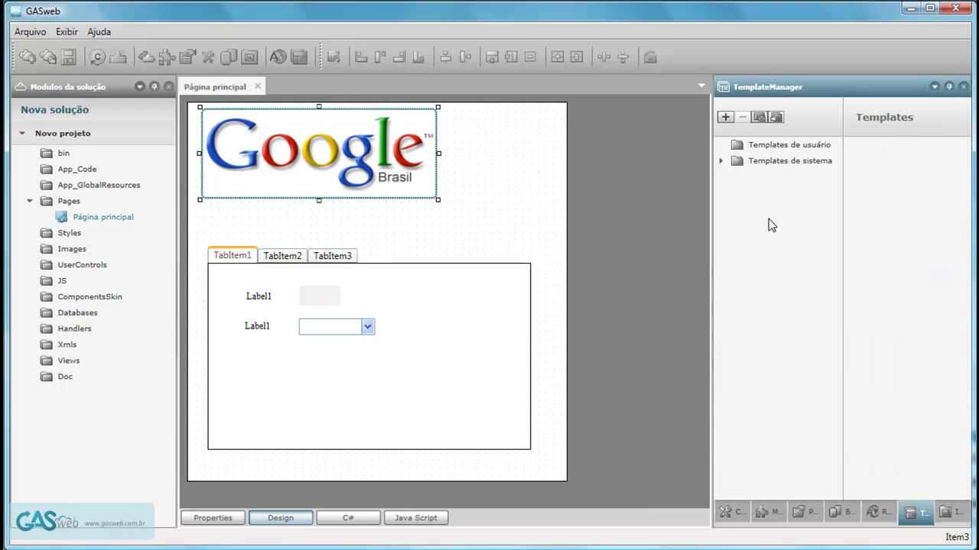
pyautogui.click(721, 161)
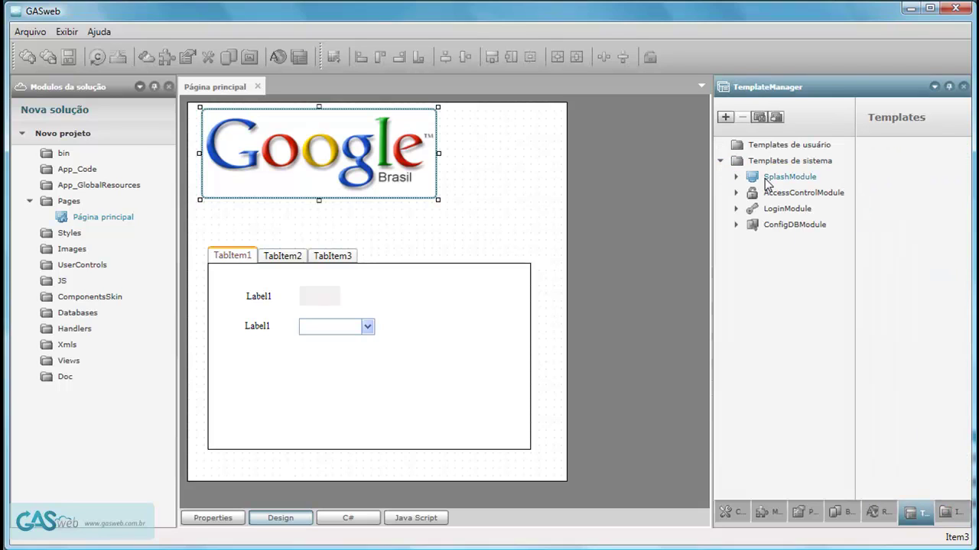
pyautogui.click(736, 177)
pyautogui.click(791, 195)
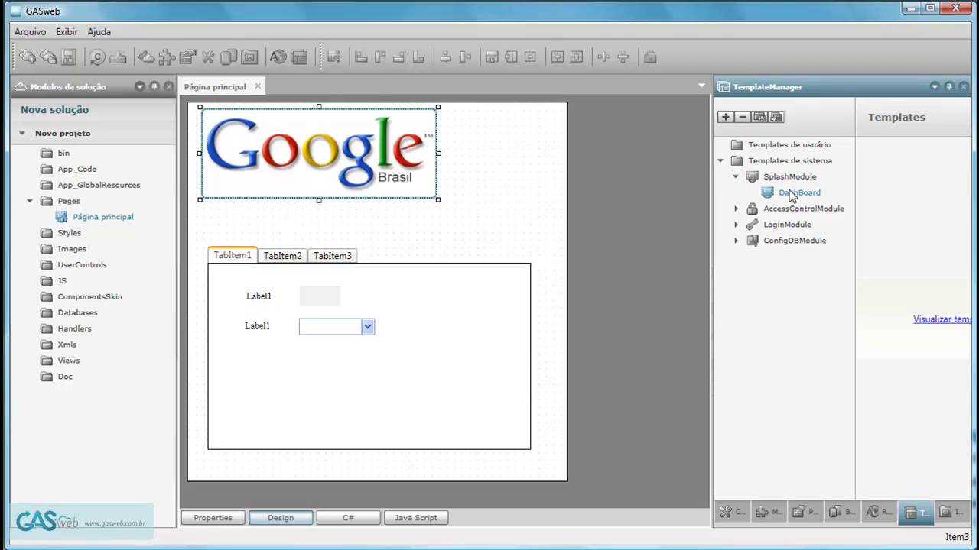
pyautogui.click(942, 319)
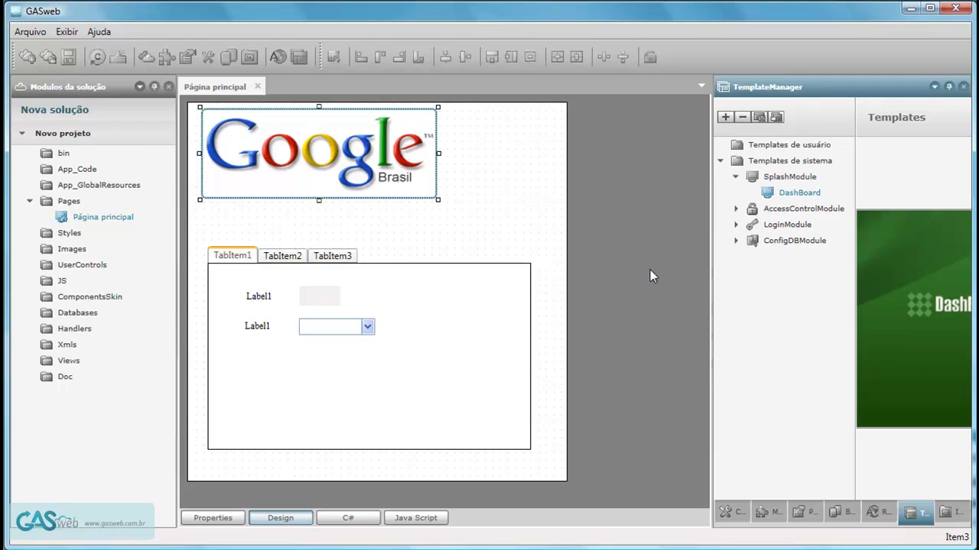
pyautogui.moveTo(710, 313); pyautogui.dragTo(575, 314)
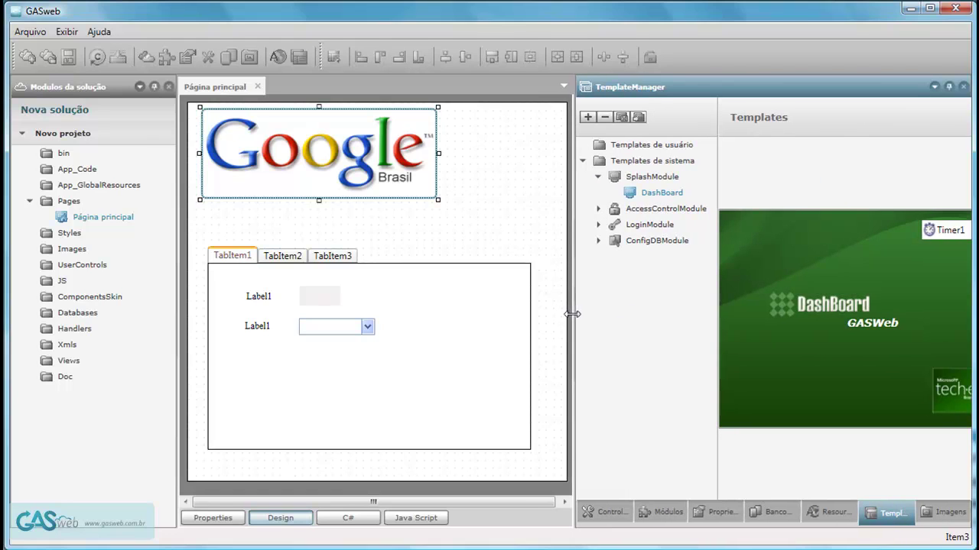
# Compare the ConfigDBModule Template1 and Template2 previews, then show the empty Banco de dados panel.
pyautogui.click(598, 241)
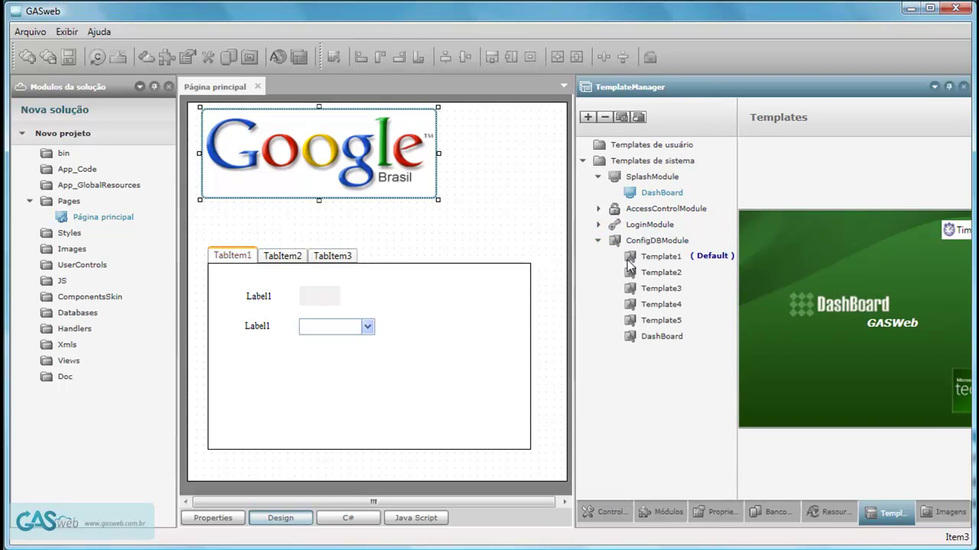
pyautogui.click(682, 258)
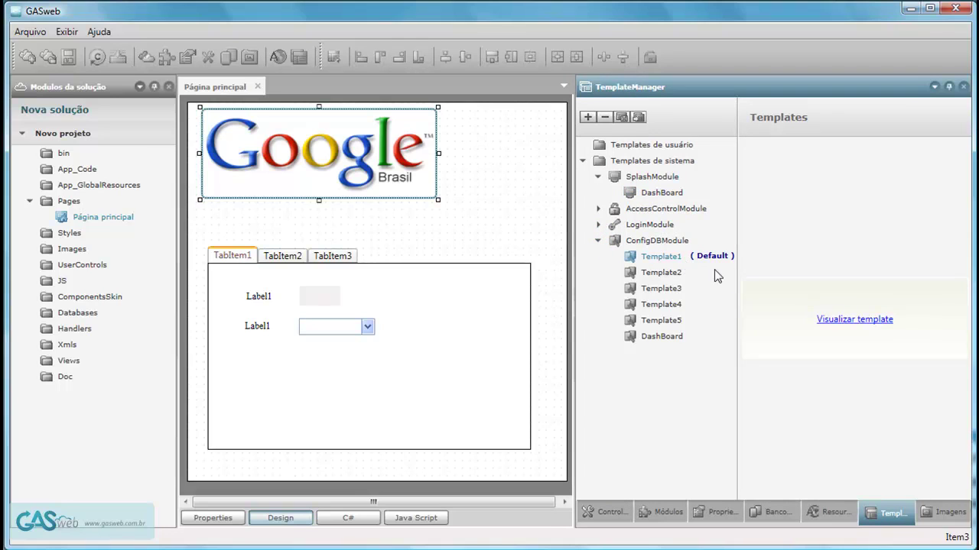
pyautogui.click(659, 276)
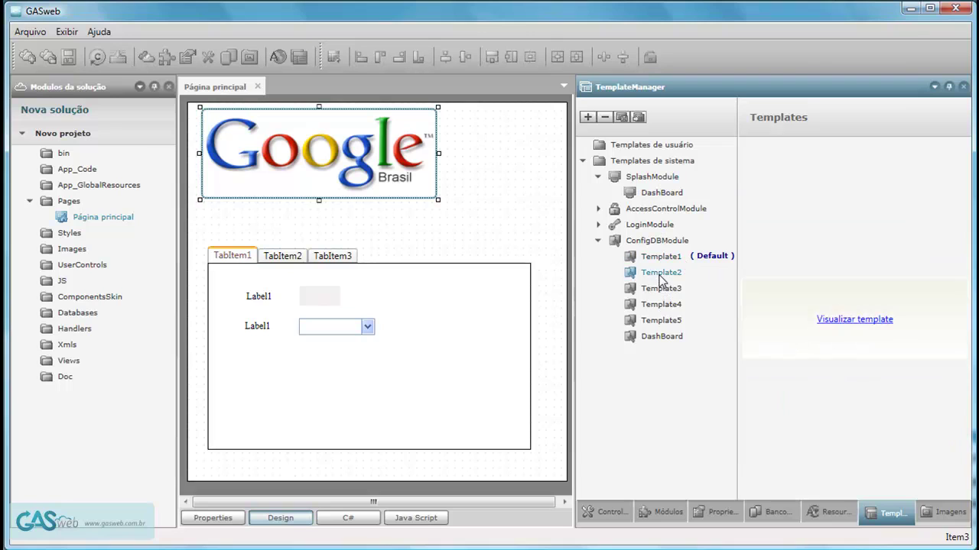
pyautogui.click(853, 320)
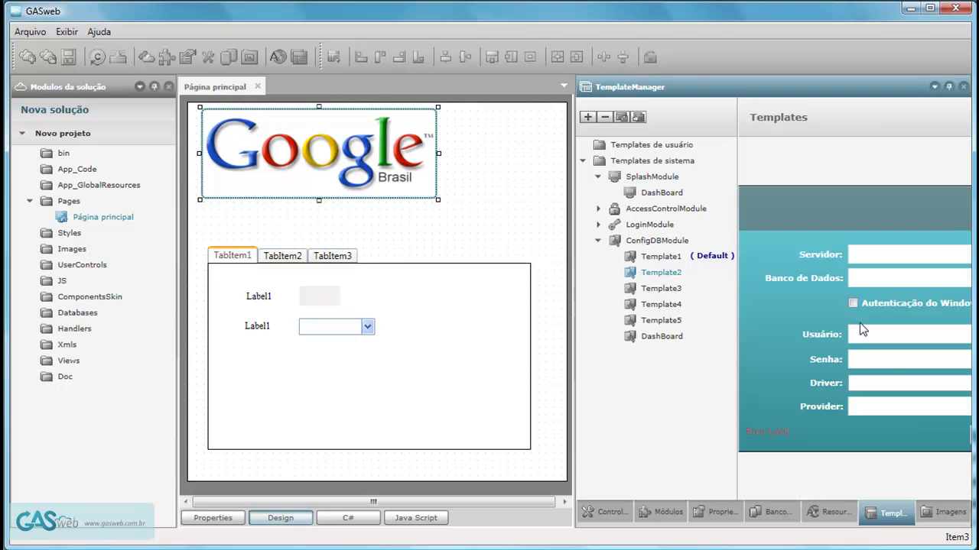
pyautogui.moveTo(572, 316); pyautogui.dragTo(652, 317)
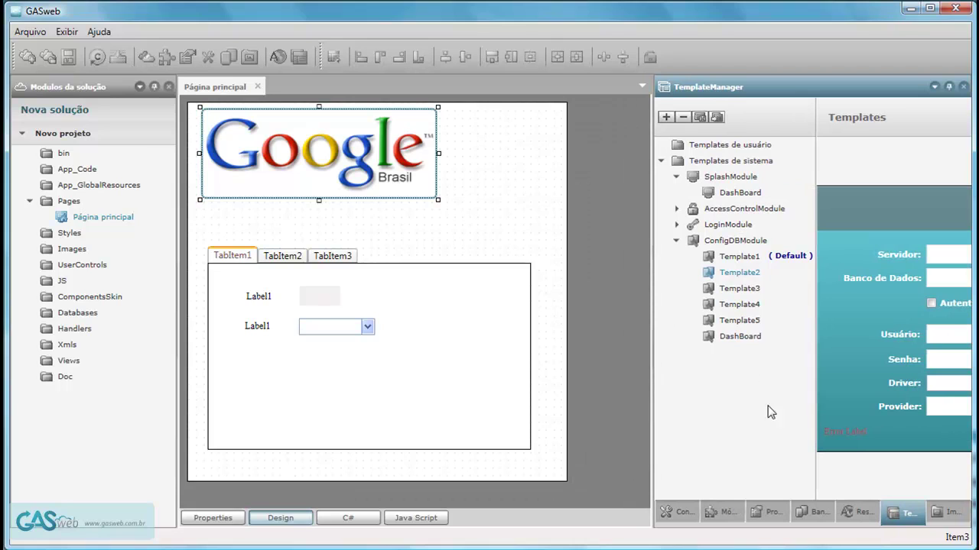
pyautogui.click(818, 513)
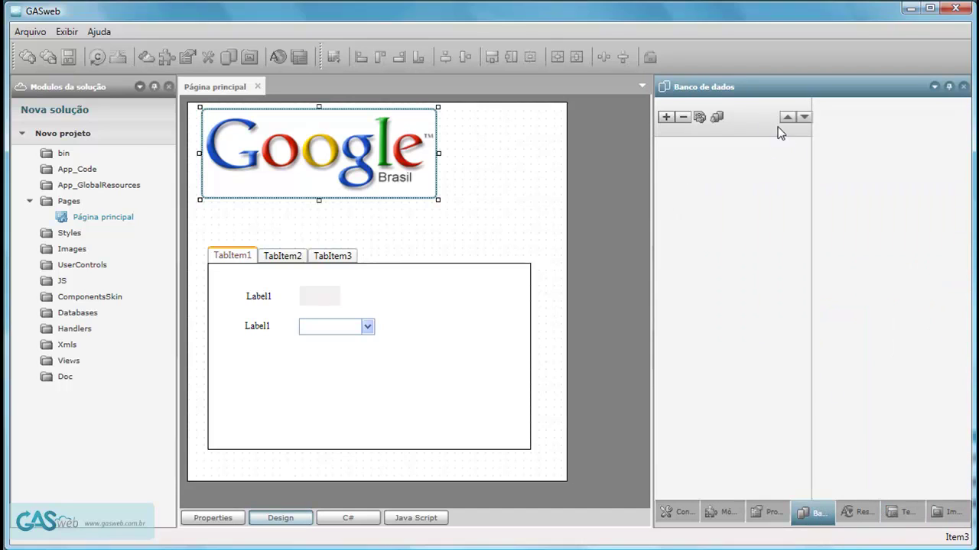
# Import the DashBoard database from server .\sqlexpress and expand its Tabelas to list the six TB_ tables.
pyautogui.click(719, 118)
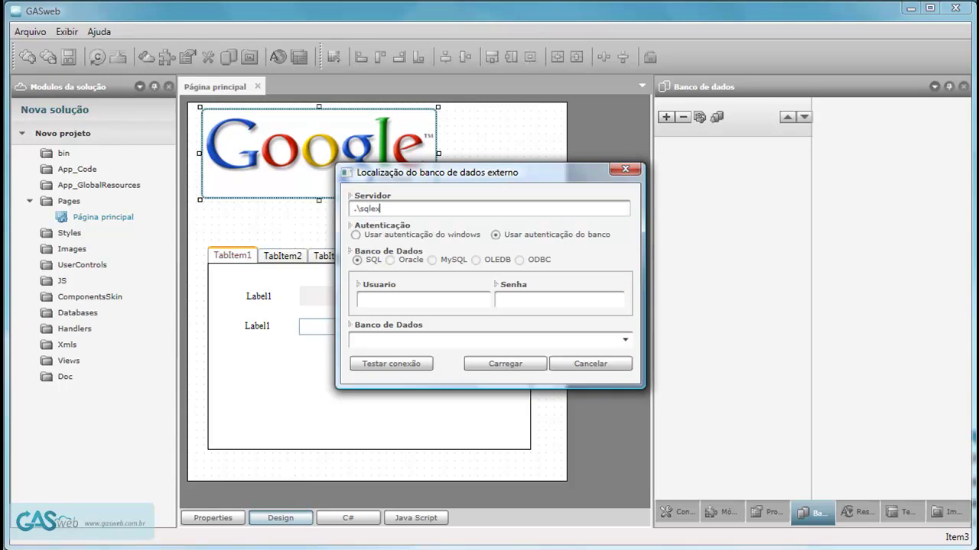
pyautogui.press('Tab')
pyautogui.press('Tab')
pyautogui.press('Tab')
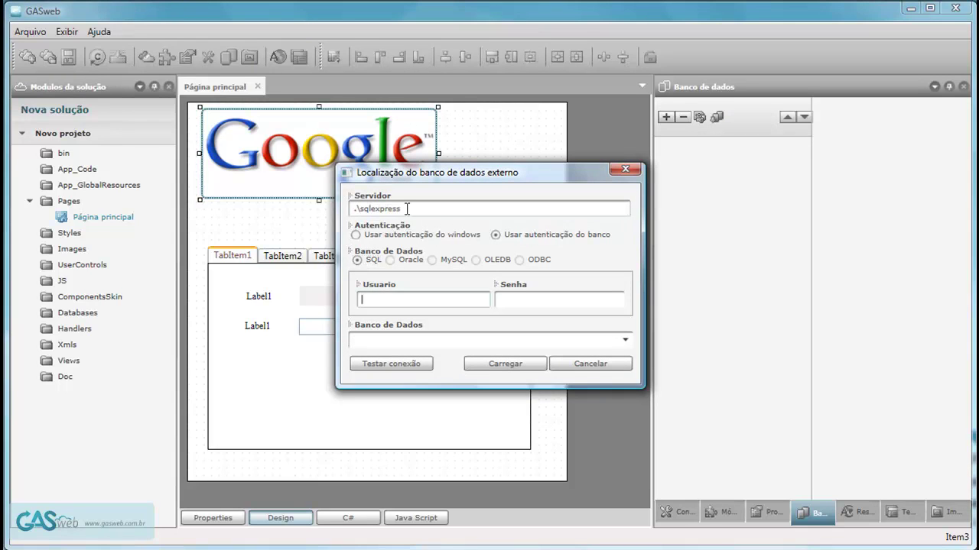
pyautogui.press('Tab')
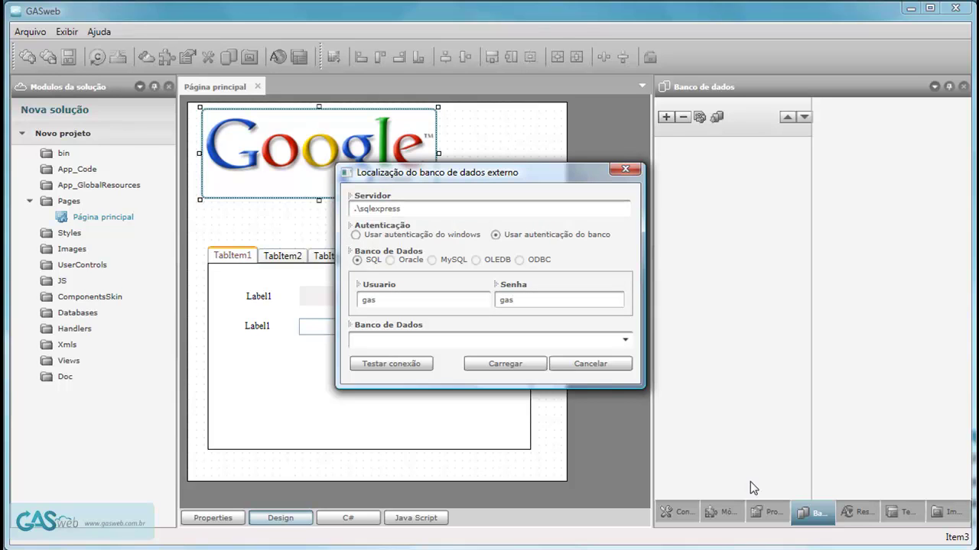
pyautogui.click(626, 339)
pyautogui.scroll(-1, 626, 465)
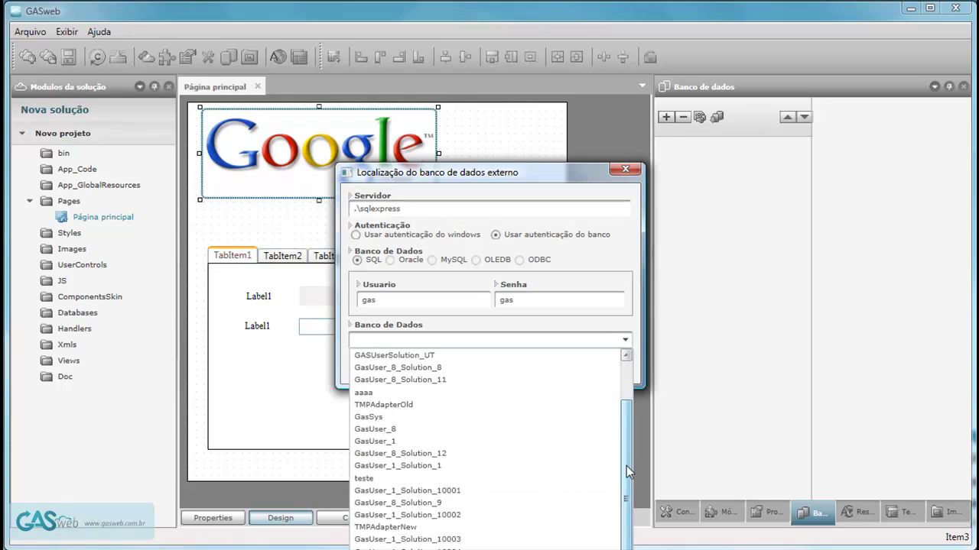
pyautogui.click(394, 465)
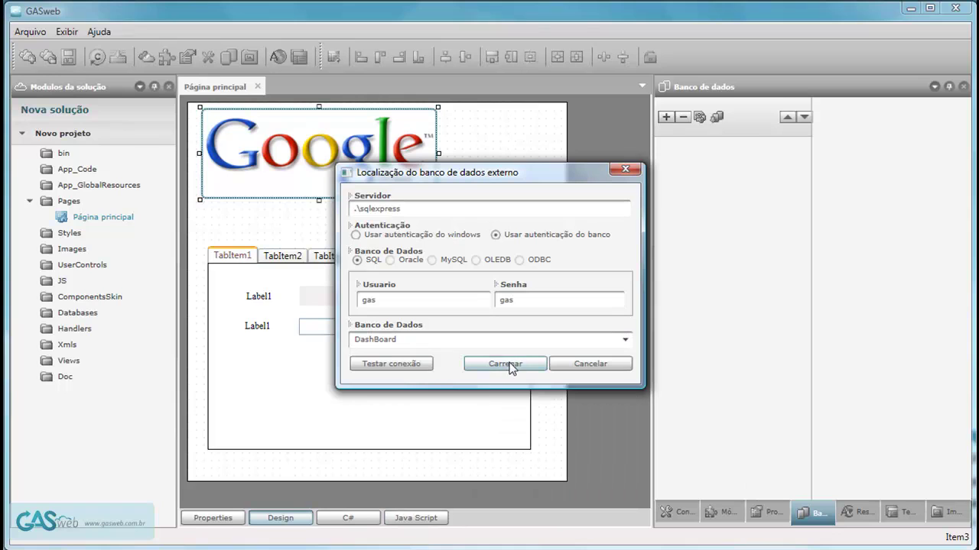
pyautogui.click(516, 367)
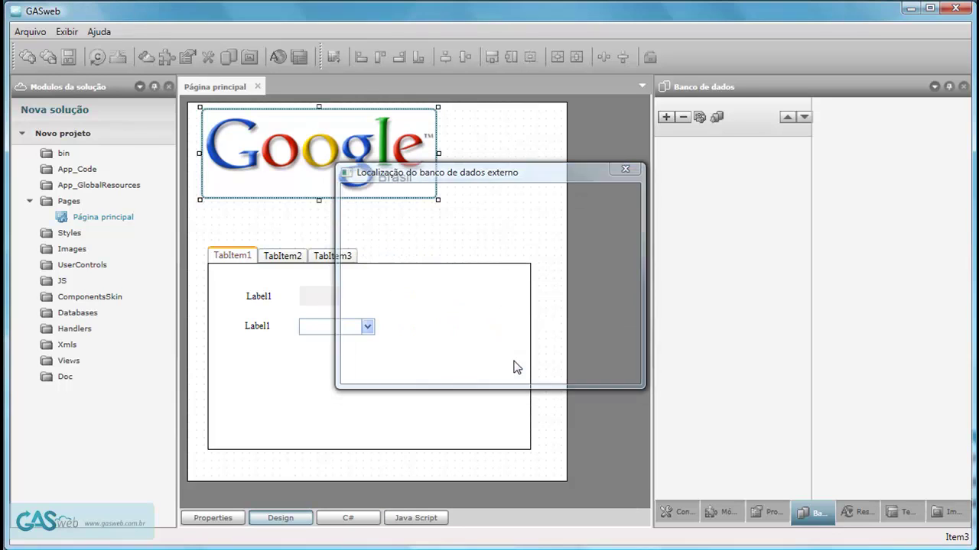
pyautogui.click(662, 144)
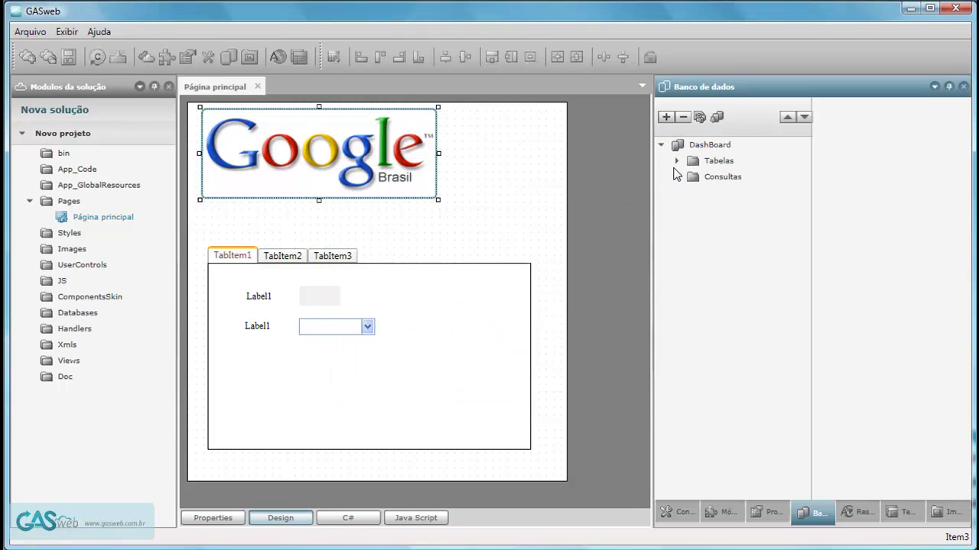
pyautogui.click(676, 161)
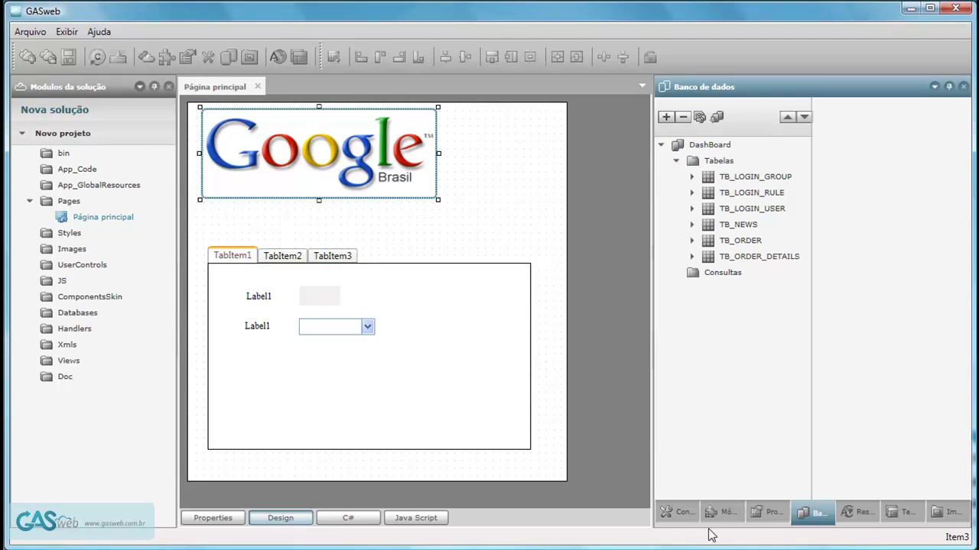
pyautogui.click(679, 514)
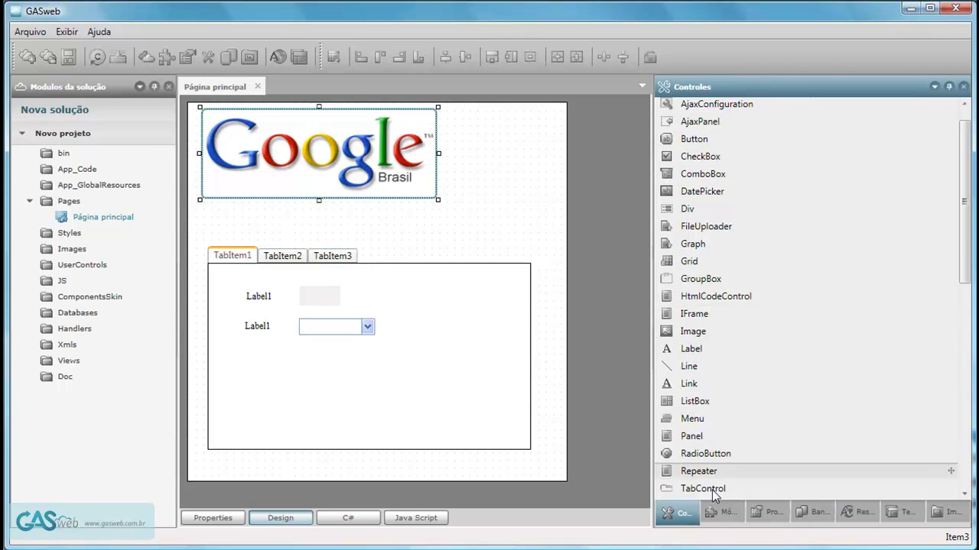
# Drag the Configura DB module onto Pages to create the ConfigDB page, then open it and check its design.
pyautogui.click(722, 513)
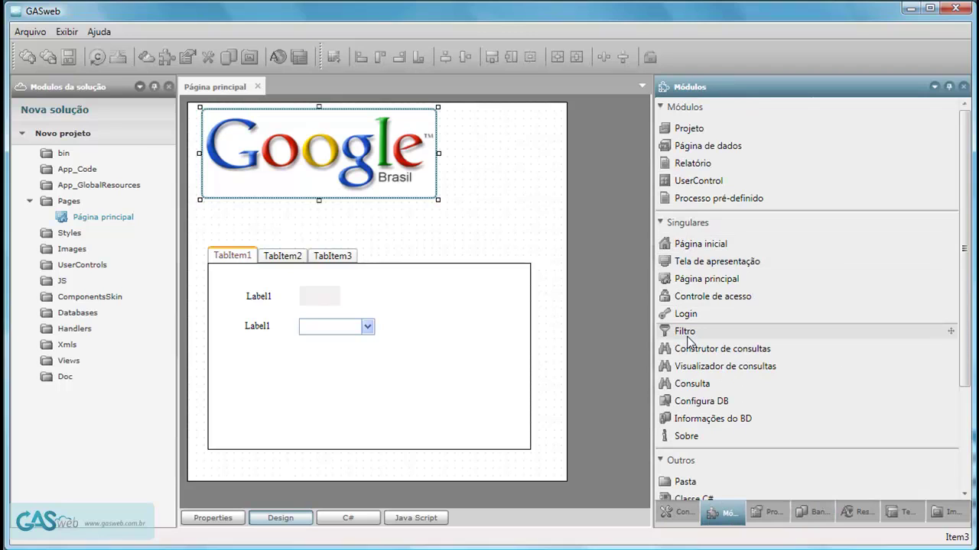
pyautogui.moveTo(718, 405)
pyautogui.mouseDown()
pyautogui.moveTo(61, 215)
pyautogui.moveTo(72, 208)
pyautogui.mouseUp()
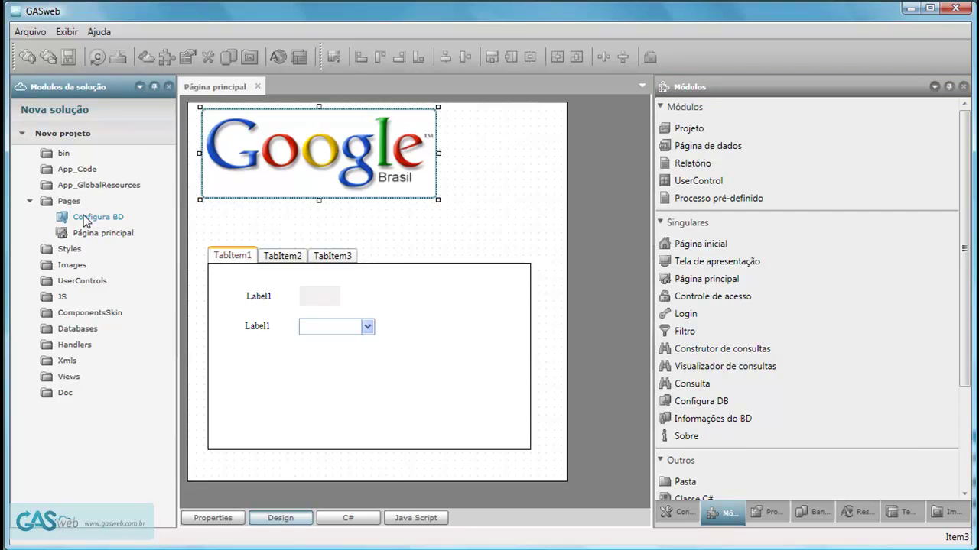
pyautogui.doubleClick(86, 219)
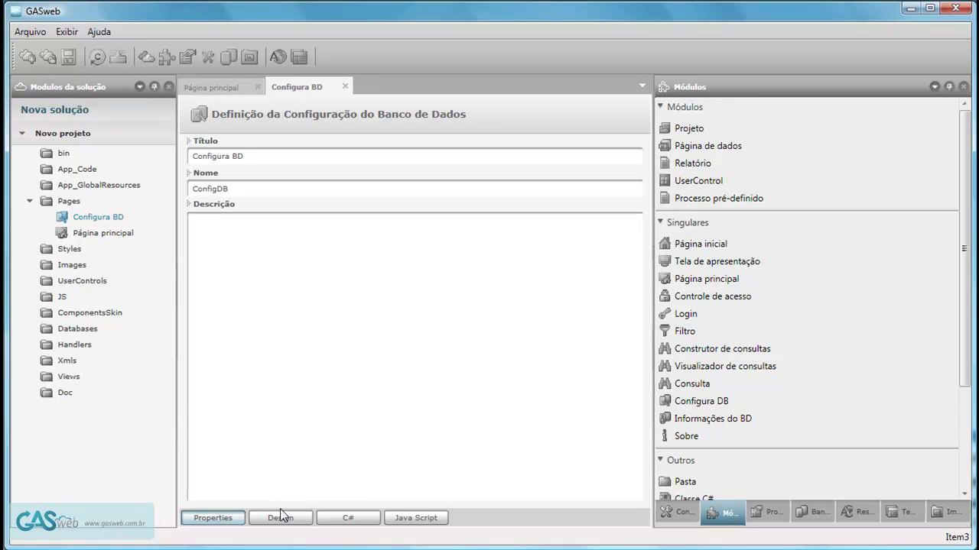
pyautogui.click(280, 518)
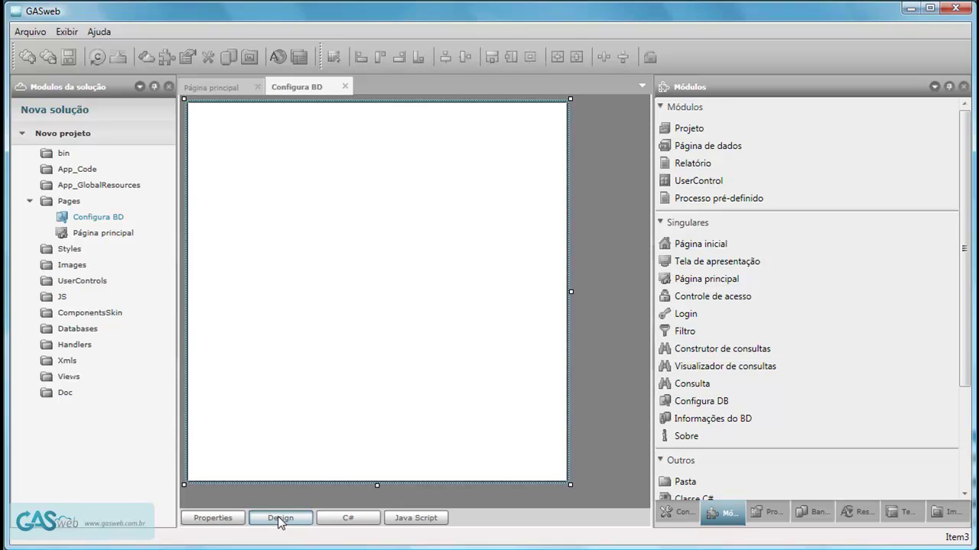
pyautogui.click(222, 519)
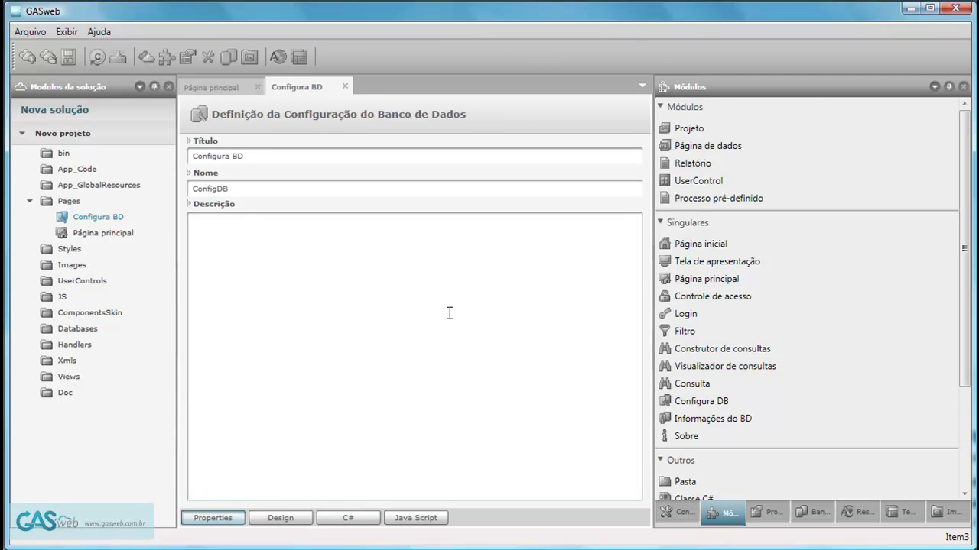
pyautogui.click(73, 135)
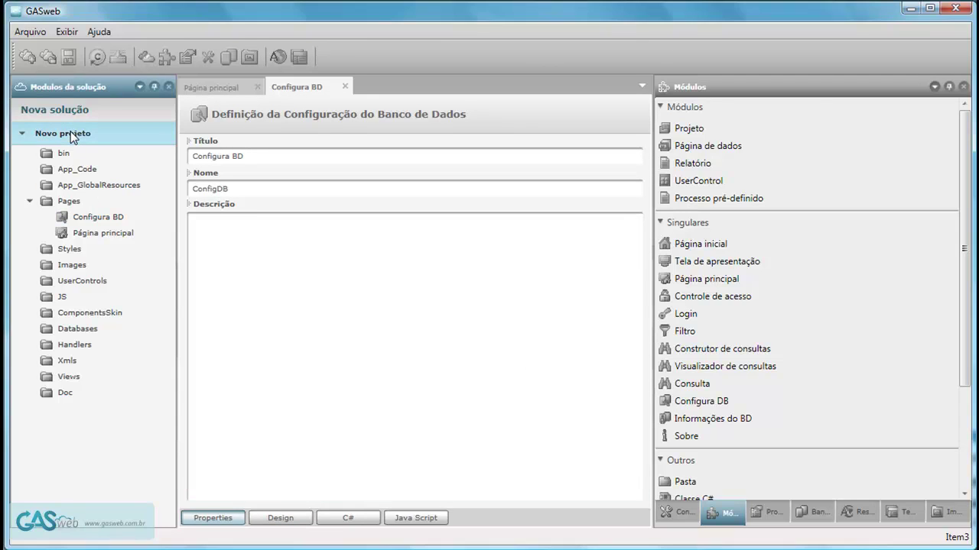
# Create Novo projeto's default authentication structure on DashBoard and review its Grupos and Usuarios settings.
pyautogui.doubleClick(71, 134)
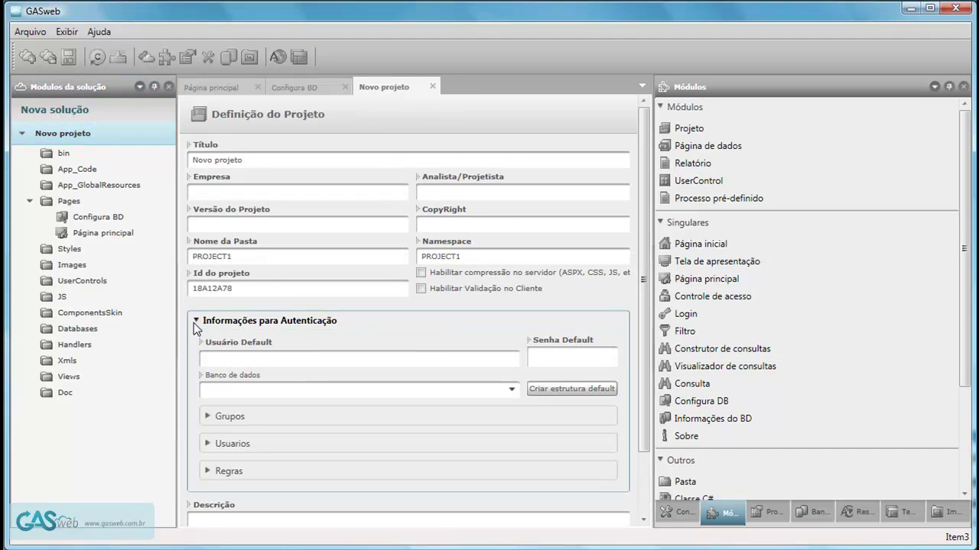
pyautogui.click(197, 323)
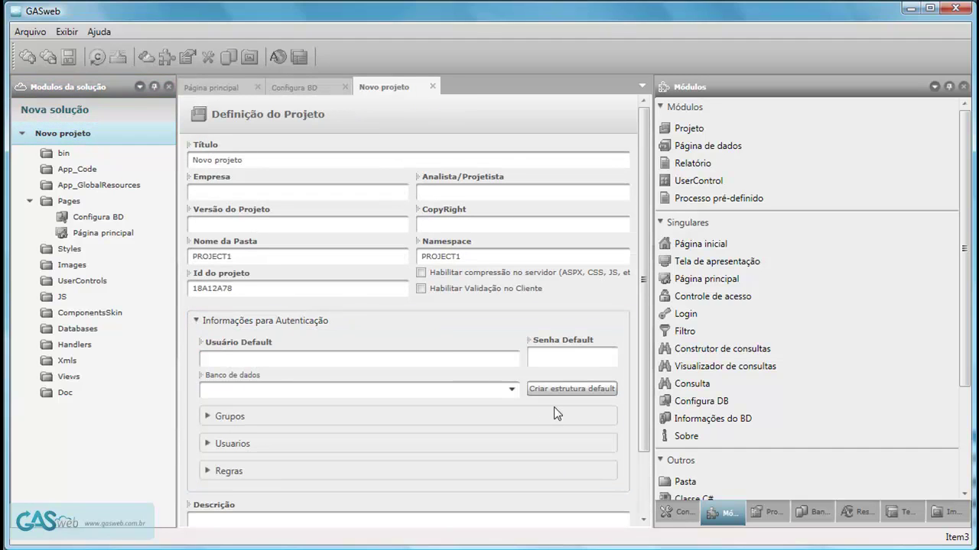
pyautogui.click(210, 418)
pyautogui.click(210, 418)
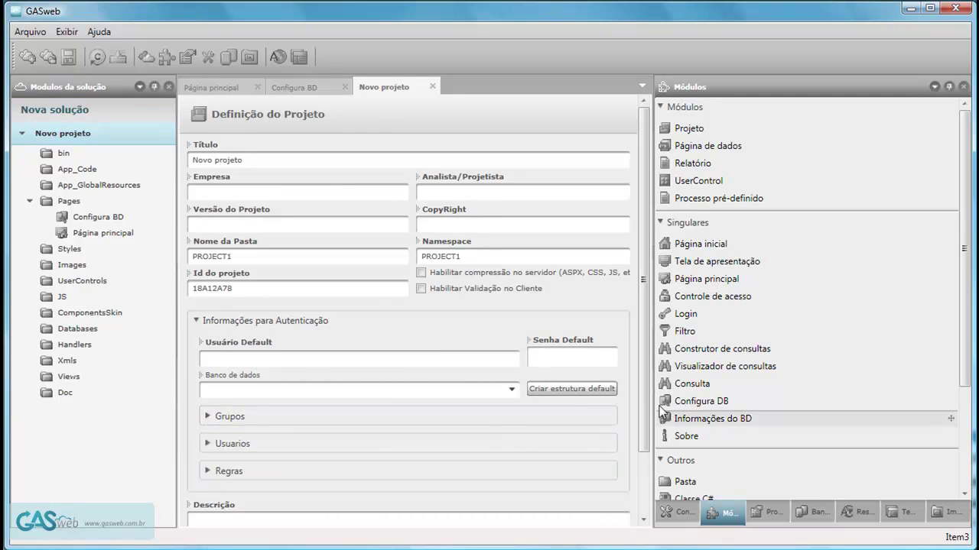
pyautogui.click(564, 393)
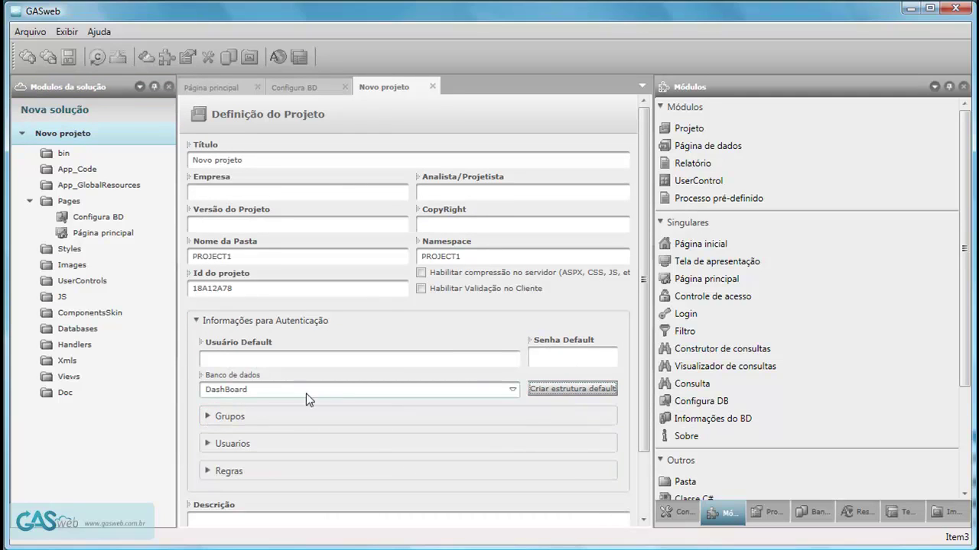
pyautogui.click(208, 418)
pyautogui.click(208, 418)
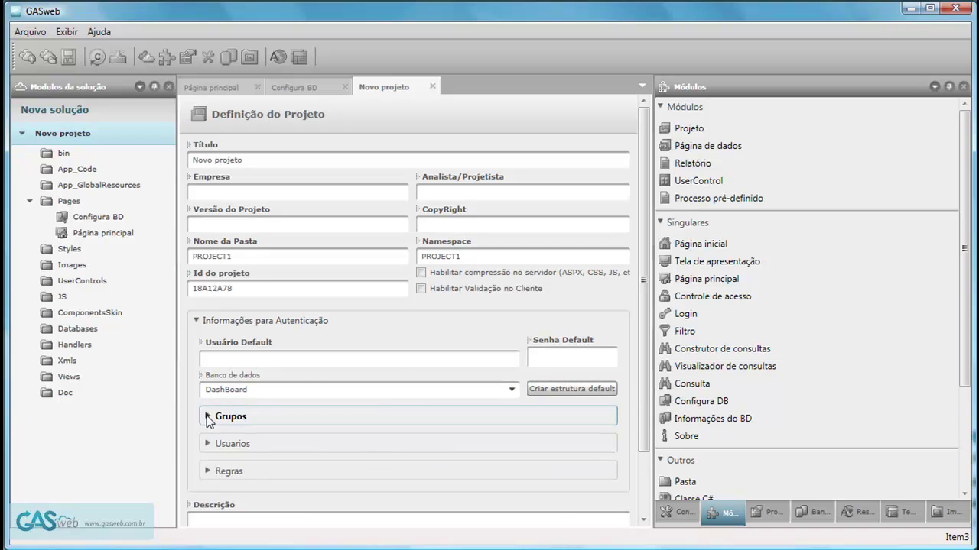
pyautogui.click(208, 444)
pyautogui.click(208, 444)
pyautogui.doubleClick(82, 220)
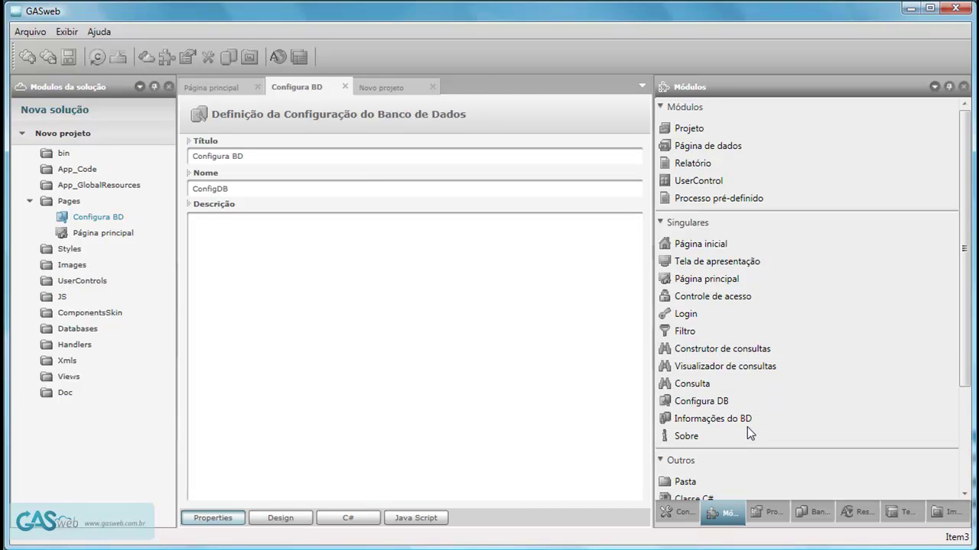
# Replace Configura BD's design with the ConfigDBModule template, confirming with Sim, and preview Template1.
pyautogui.click(280, 519)
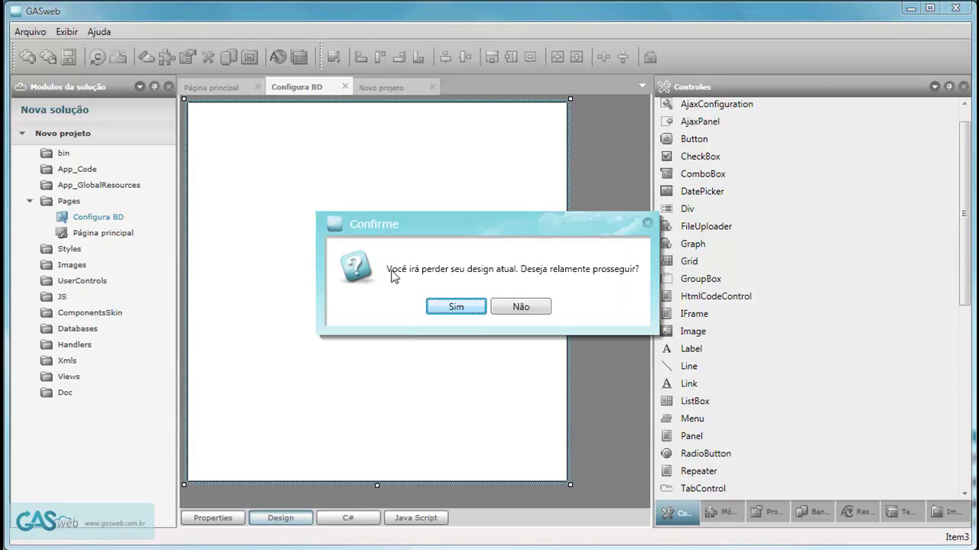
pyautogui.click(459, 306)
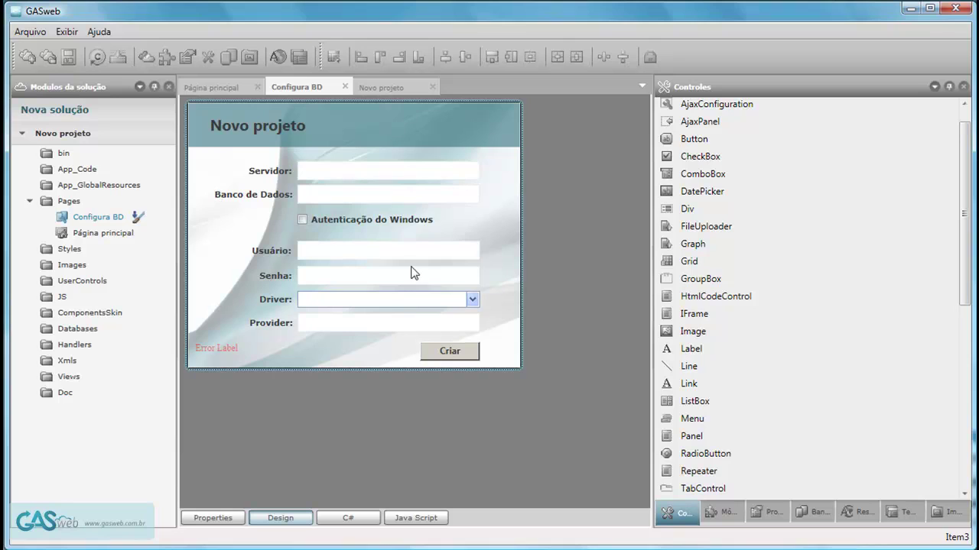
pyautogui.click(901, 514)
pyautogui.click(739, 257)
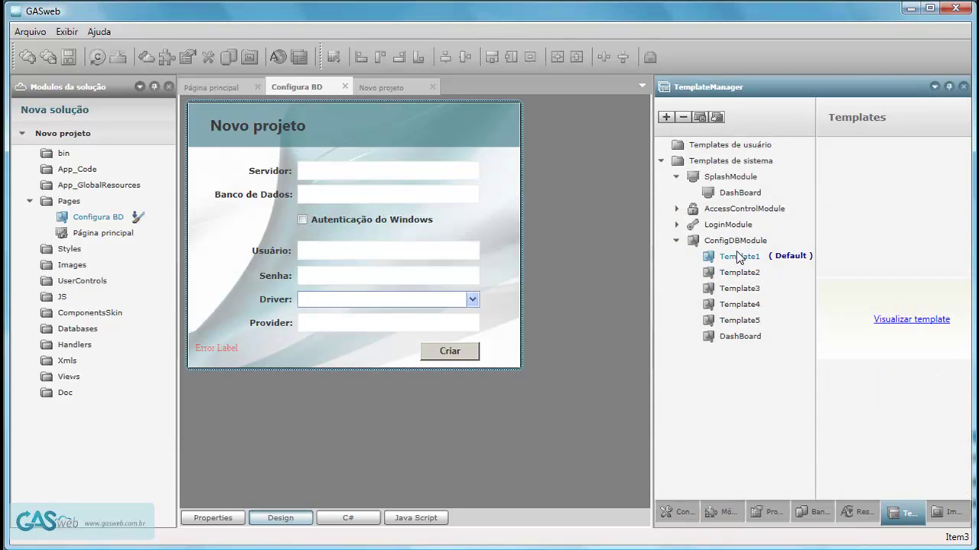
pyautogui.click(931, 321)
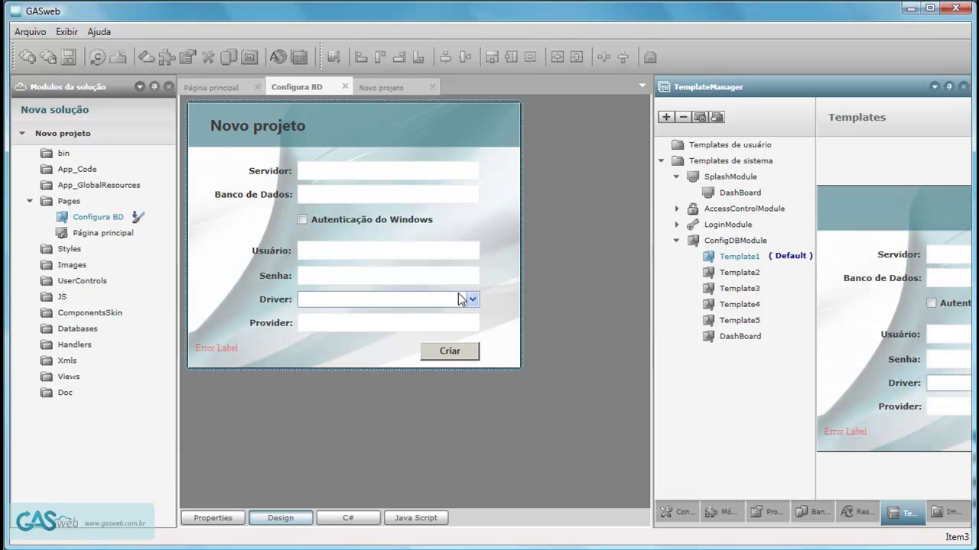
pyautogui.click(436, 275)
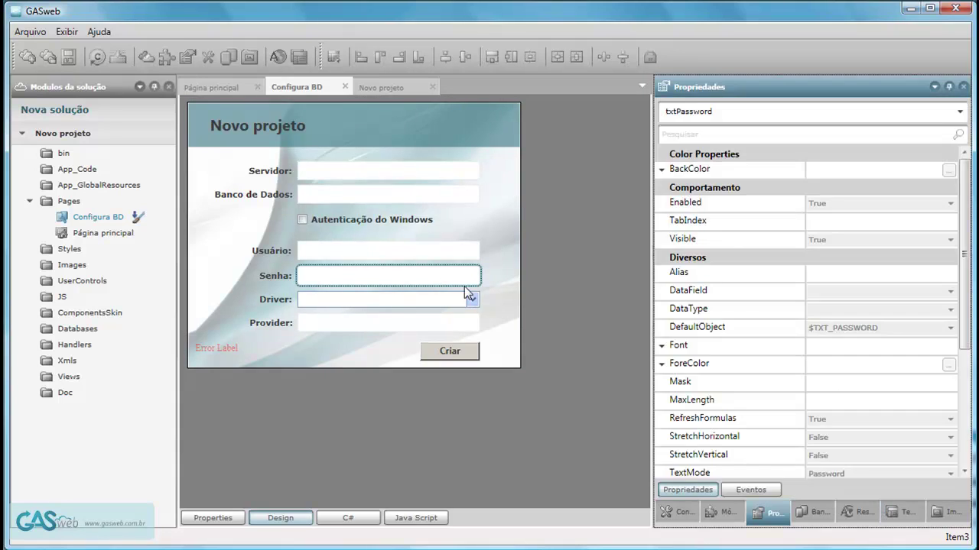
pyautogui.moveTo(967, 325); pyautogui.dragTo(971, 409)
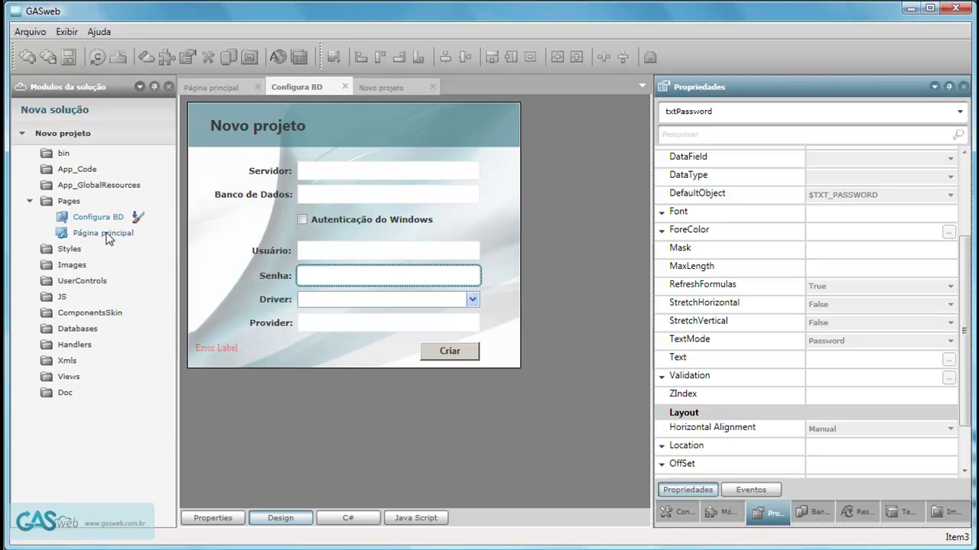
# Open the Resources panel and list the Página principal resource entries.
pyautogui.click(860, 512)
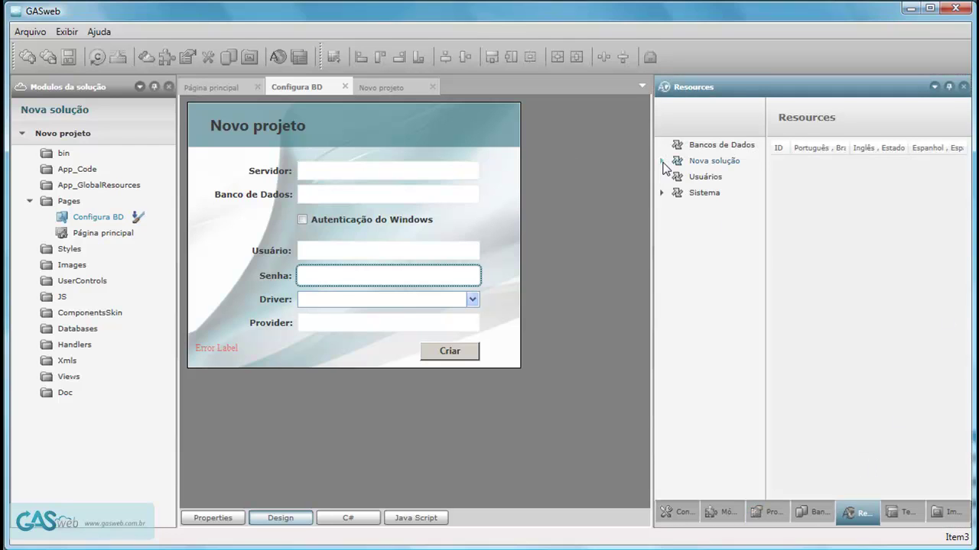
pyautogui.click(661, 160)
pyautogui.click(683, 177)
pyautogui.click(730, 194)
pyautogui.click(737, 211)
pyautogui.moveTo(654, 257); pyautogui.dragTo(546, 260)
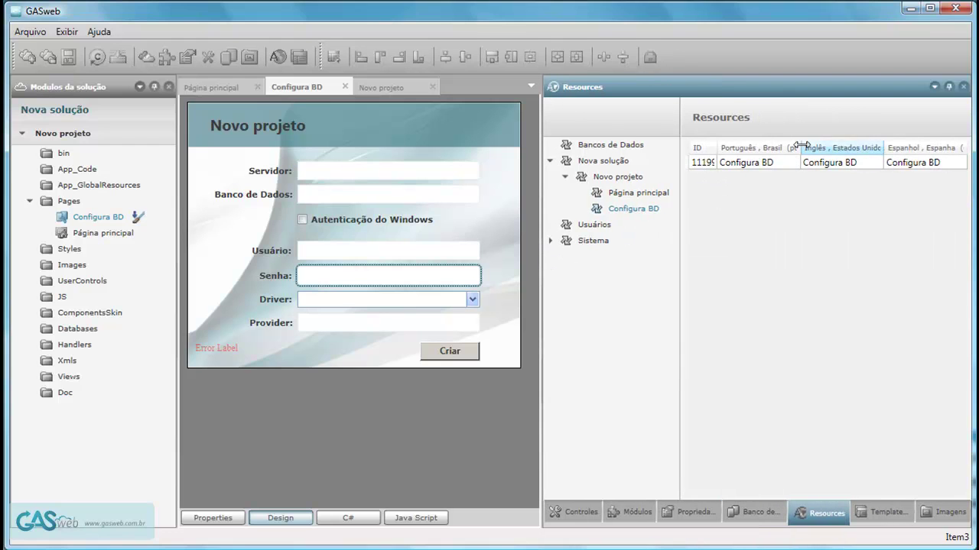
pyautogui.doubleClick(89, 233)
pyautogui.click(637, 196)
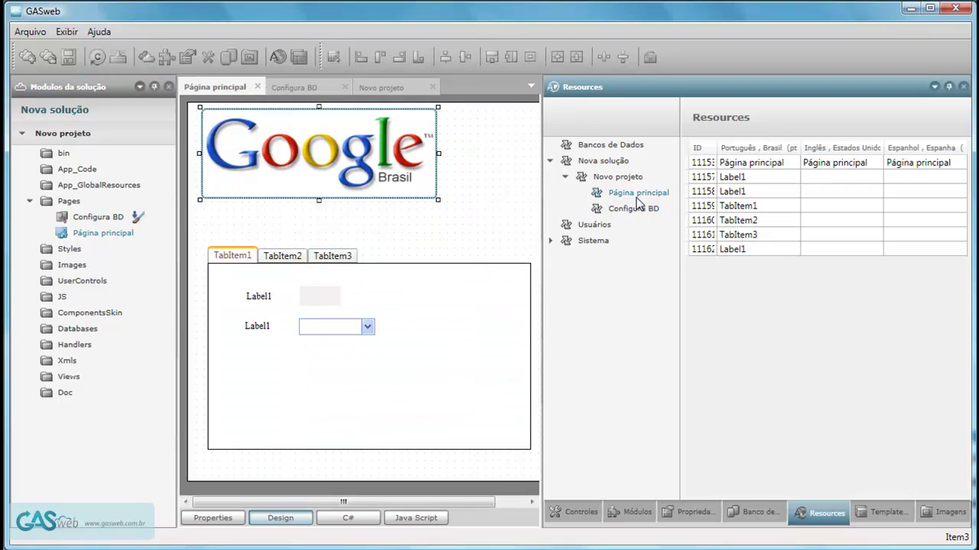
# Change Label1's Português text to Usuário.
pyautogui.click(756, 178)
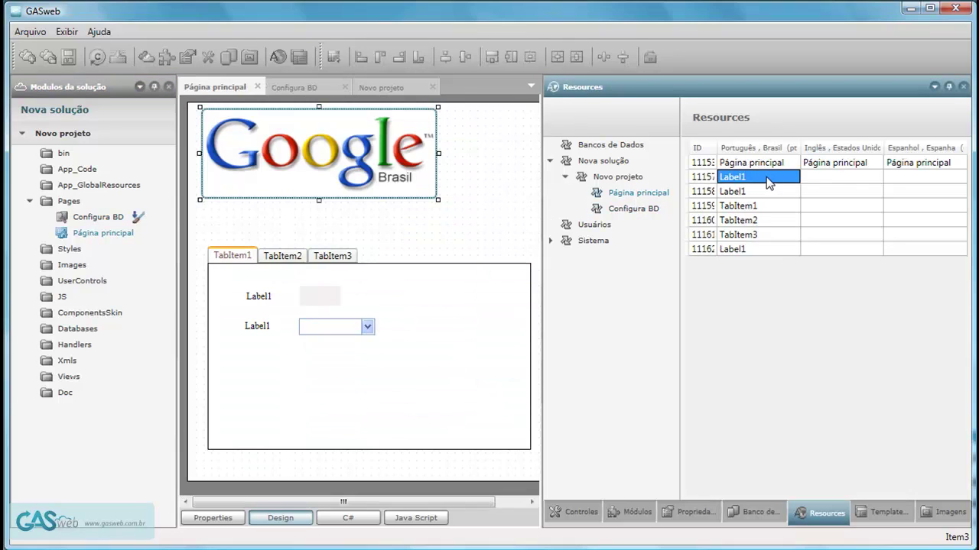
pyautogui.click(818, 178)
pyautogui.click(756, 178)
pyautogui.moveTo(716, 149); pyautogui.dragTo(732, 149)
pyautogui.click(768, 176)
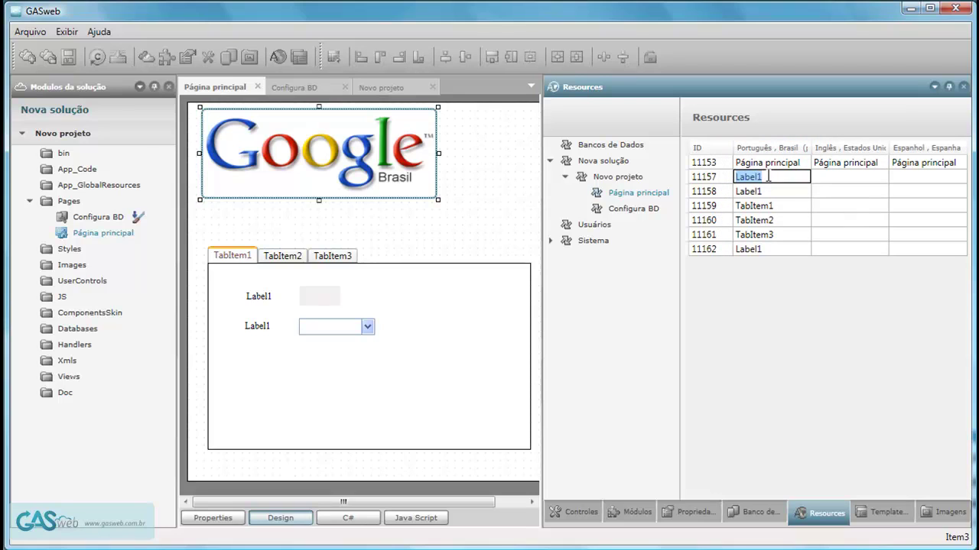
pyautogui.write('Usu')
pyautogui.click(788, 196)
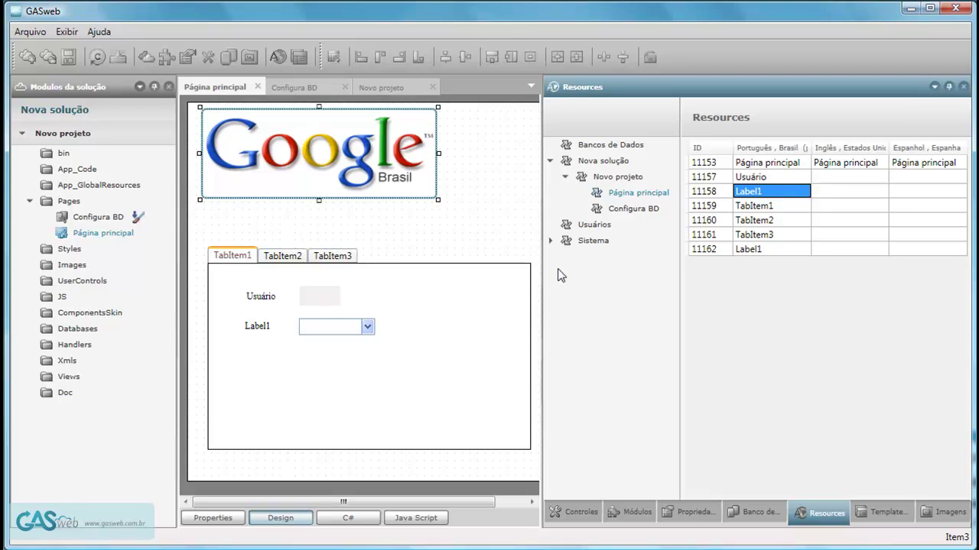
# Rename the Página principal title entry to Principal in Português.
pyautogui.click(800, 164)
pyautogui.click(804, 164)
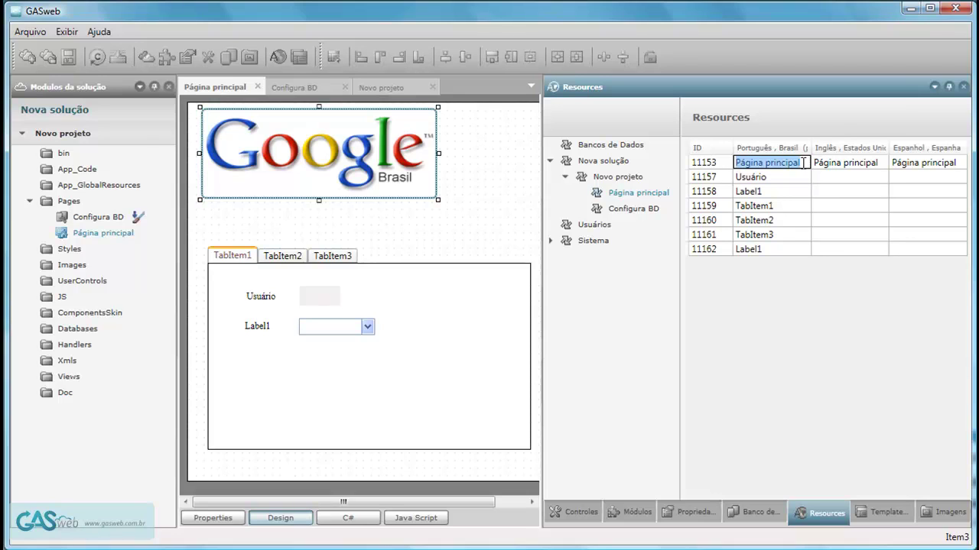
pyautogui.moveTo(802, 163); pyautogui.dragTo(733, 166)
pyautogui.write('Pri')
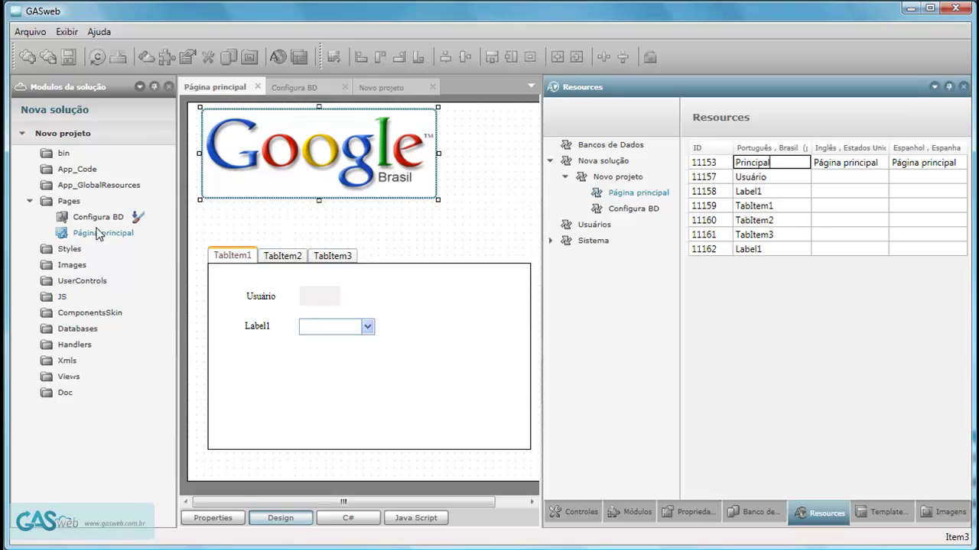
pyautogui.click(772, 178)
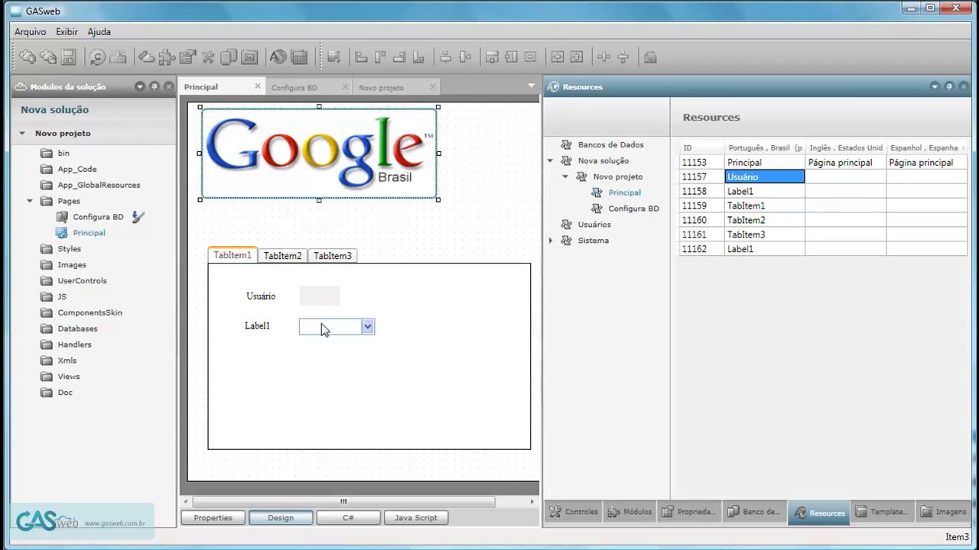
pyautogui.click(319, 298)
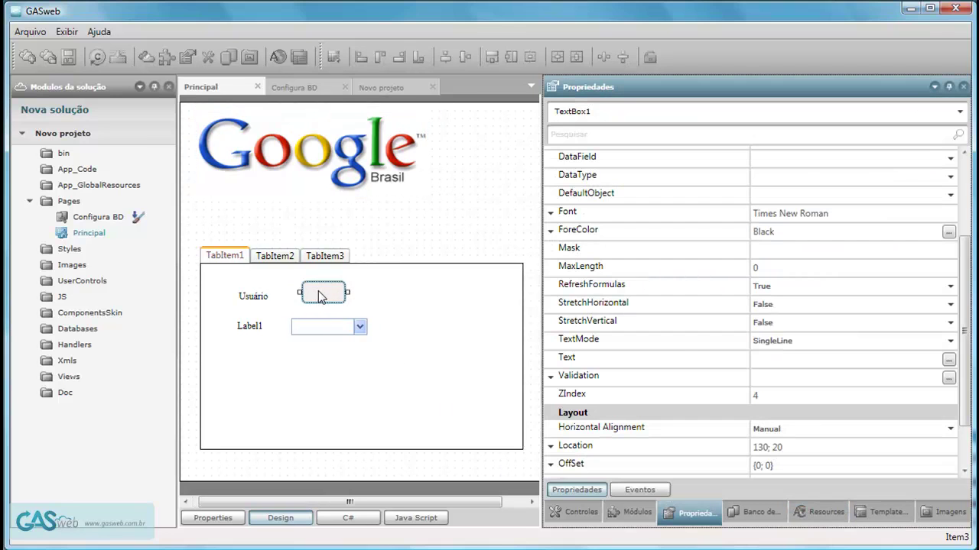
# Link TextBox1's OnKeydown event to a new empty TextBox1_onkeydown JavaScript function.
pyautogui.moveTo(967, 302); pyautogui.dragTo(958, 197)
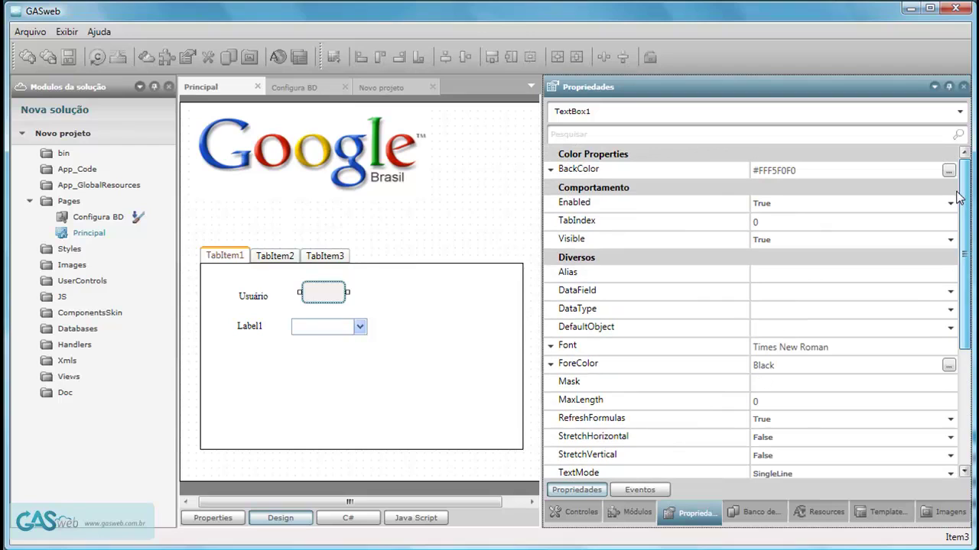
pyautogui.click(642, 490)
pyautogui.click(551, 169)
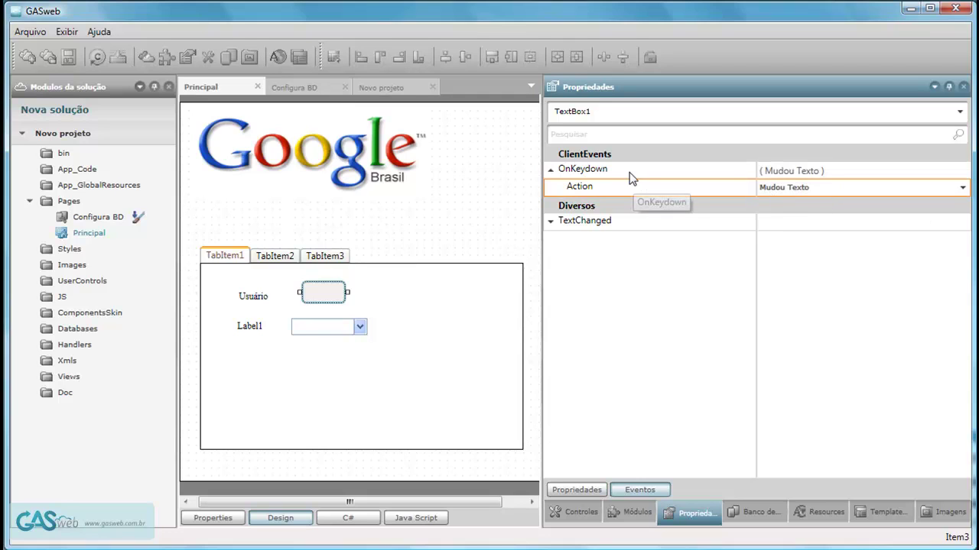
pyautogui.click(631, 178)
pyautogui.doubleClick(867, 171)
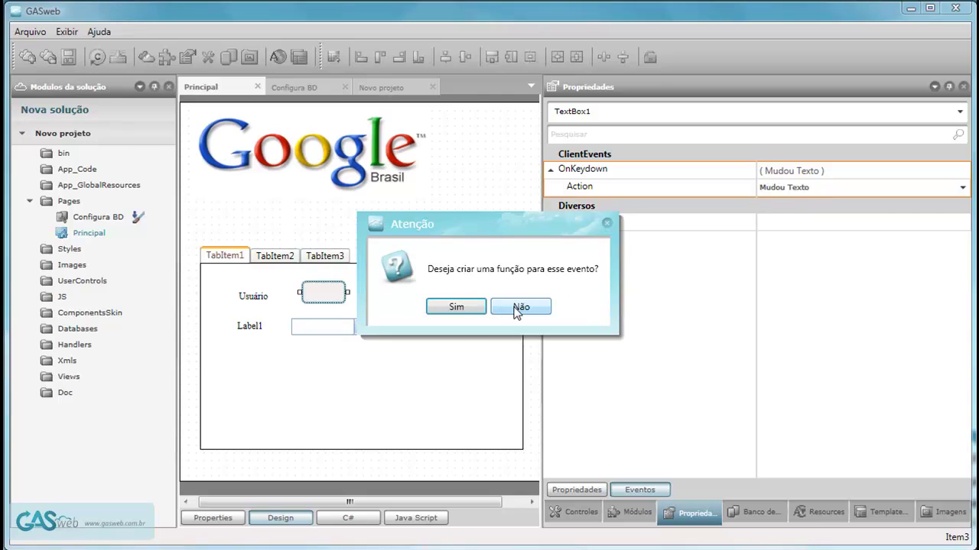
pyautogui.click(461, 307)
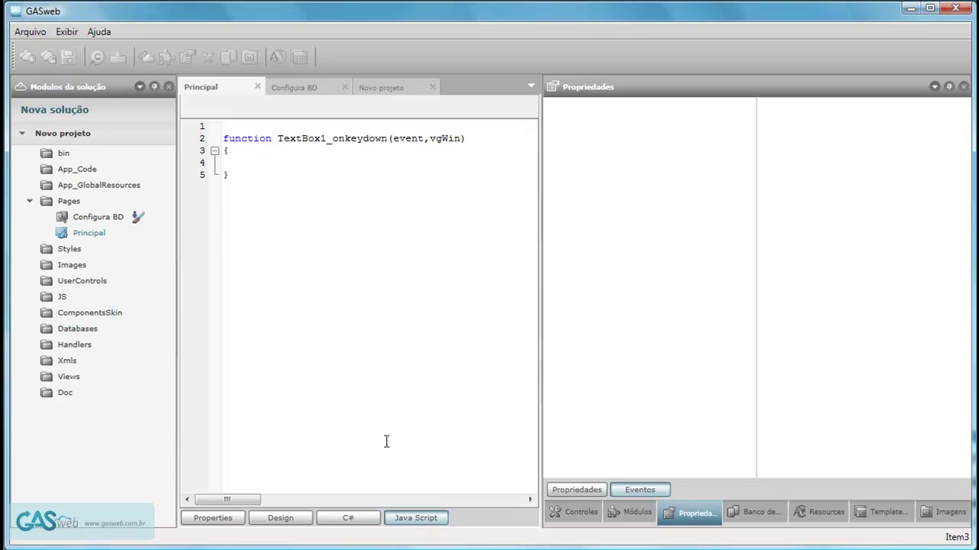
pyautogui.click(226, 165)
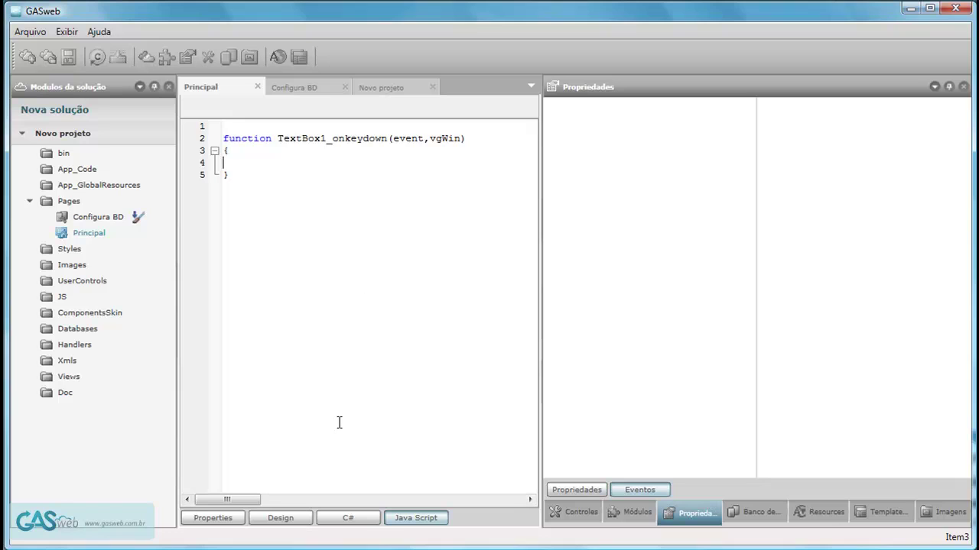
# In the page's C# Default class, add an empty public void teste() method.
pyautogui.click(348, 520)
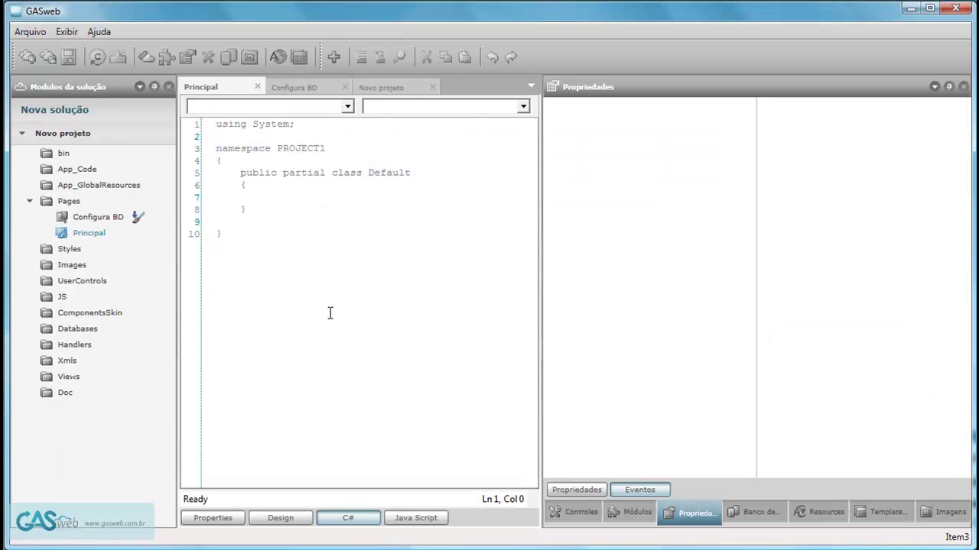
pyautogui.click(272, 197)
pyautogui.press('Tab')
pyautogui.hotkey('ctrl', 'space')
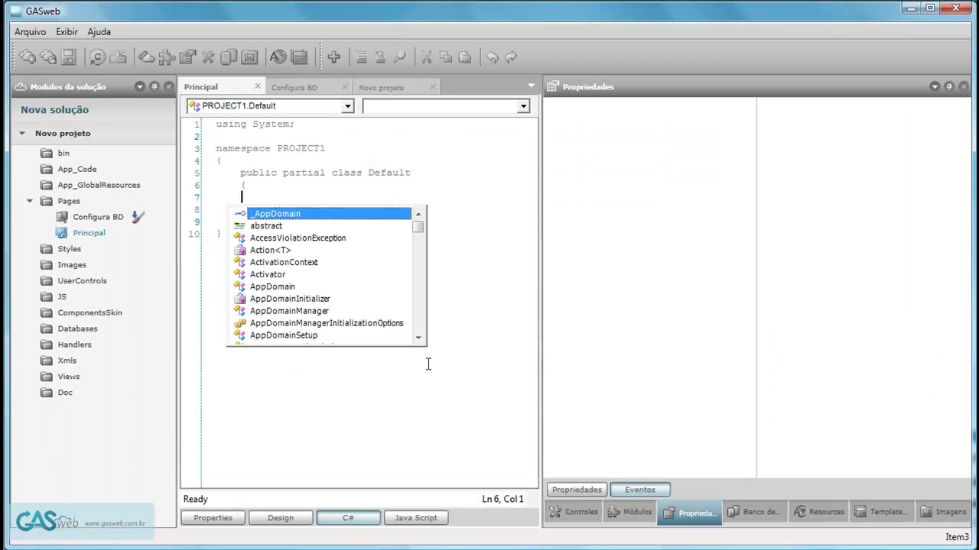
pyautogui.moveTo(419, 227); pyautogui.dragTo(414, 336)
pyautogui.press('Escape')
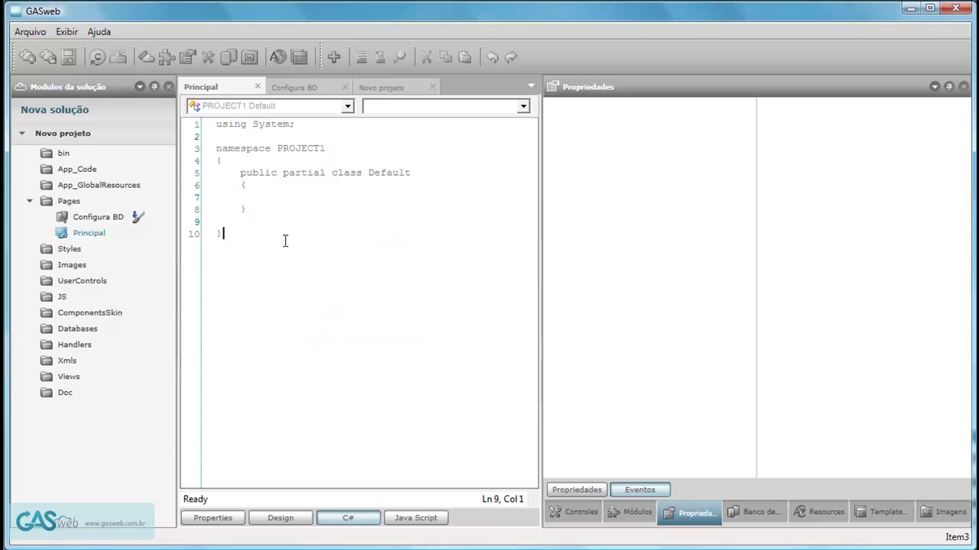
pyautogui.press('Return')
pyautogui.press('Return')
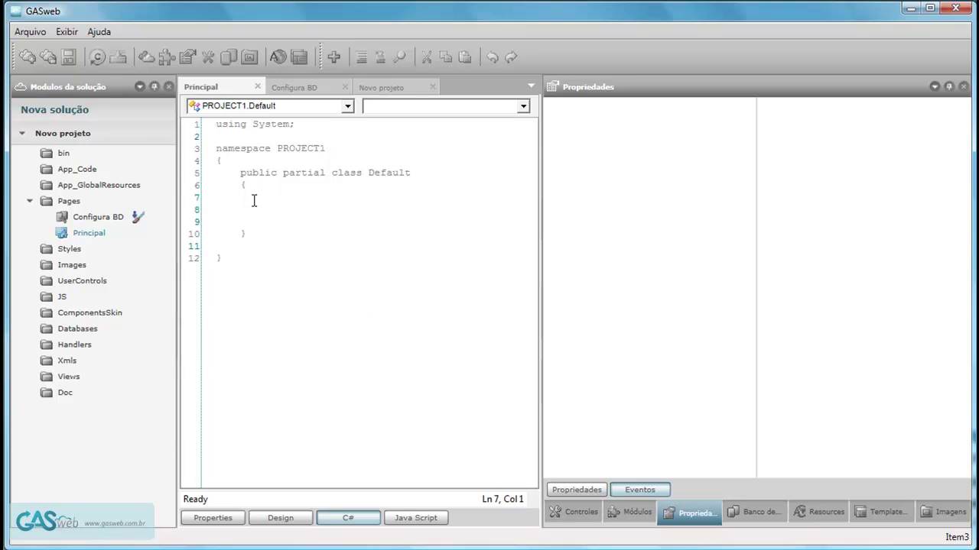
pyautogui.write('public void teste()')
pyautogui.press('Return')
pyautogui.write('{   }')
pyautogui.press('Left')
pyautogui.press('Return')
pyautogui.press('Return')
pyautogui.press('Return')
pyautogui.press('Down')
pyautogui.press('Return')
pyautogui.press('Return')
pyautogui.press('Return')
pyautogui.press('Up')
pyautogui.press('Up')
# Add public string teste2(string x) whose body sets x = "teste2";.
pyautogui.write('public string te')
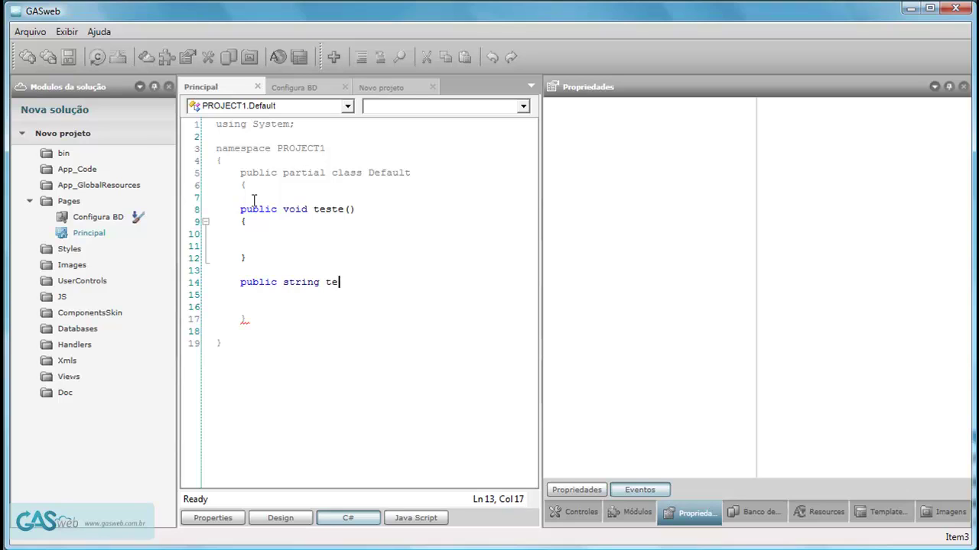
pyautogui.write('ste2(string x)')
pyautogui.press('Return')
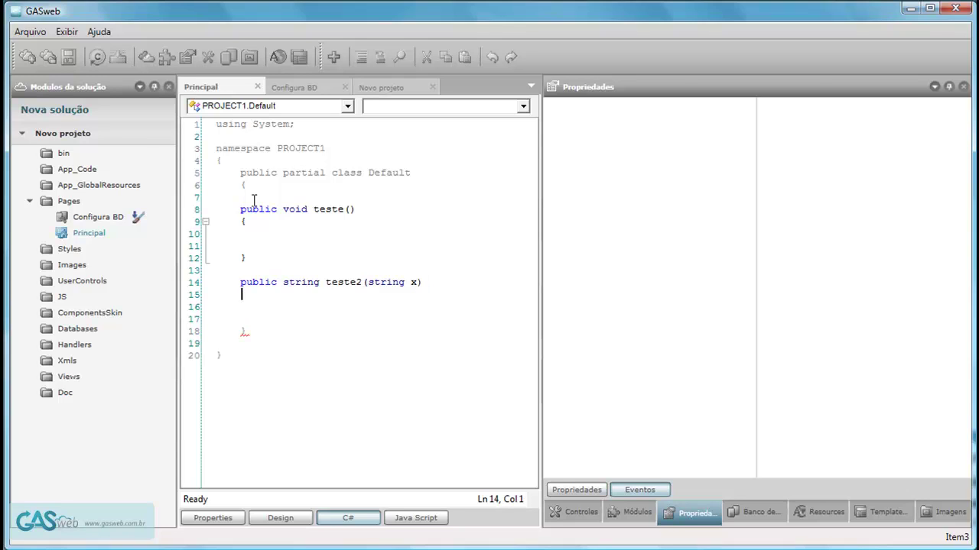
pyautogui.write('{')
pyautogui.press('Return')
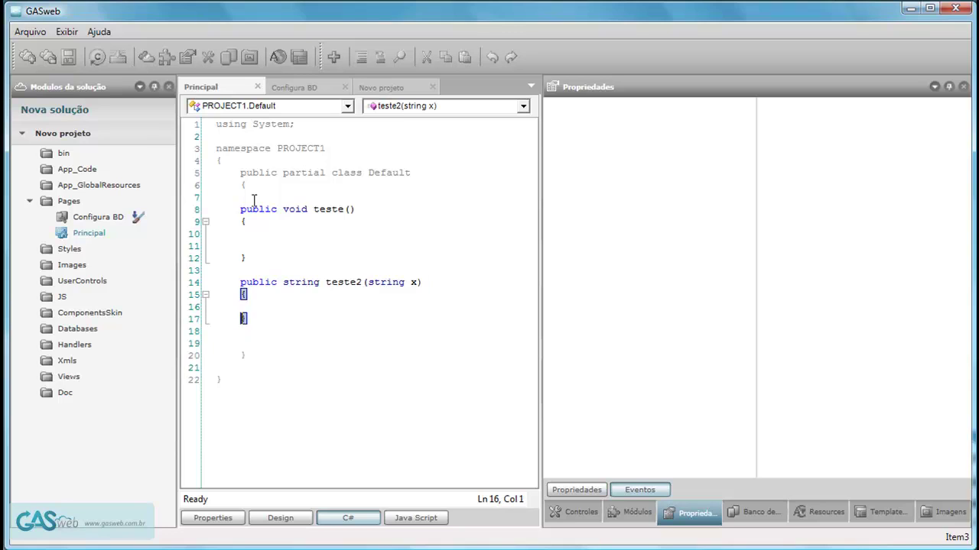
pyautogui.press('Tab')
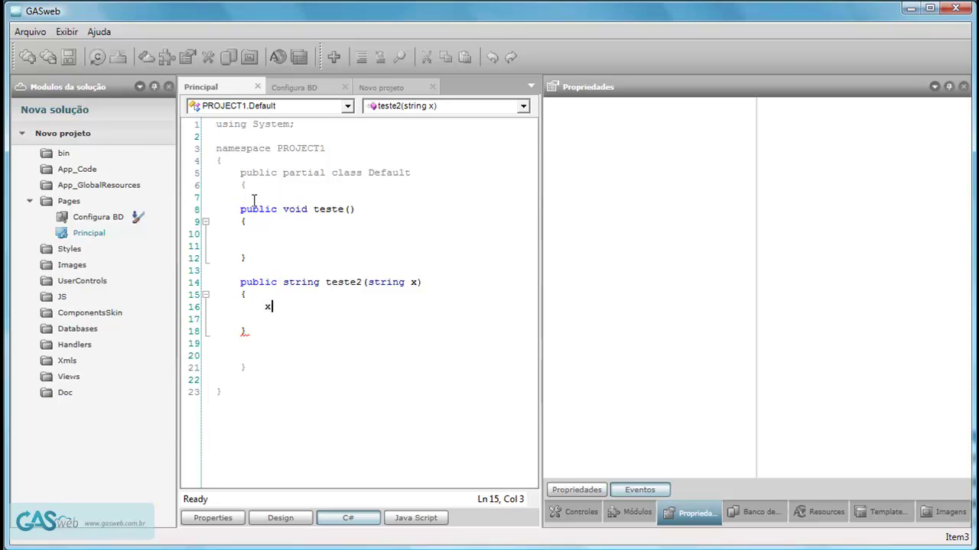
pyautogui.write('x = "teste')
pyautogui.press('BackSpace')
pyautogui.press('BackSpace')
pyautogui.press('BackSpace')
pyautogui.press('BackSpace')
pyautogui.press('BackSpace')
pyautogui.press('Left')
pyautogui.write('teste2')
pyautogui.press('Right')
pyautogui.write(';')
pyautogui.press('Return')
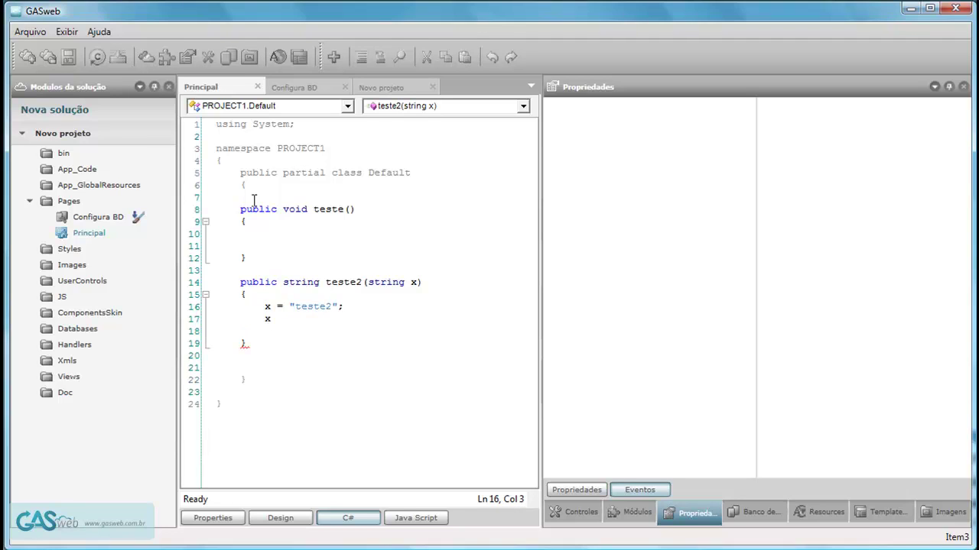
# Finish teste2 with the line return x;.
pyautogui.write('x.')
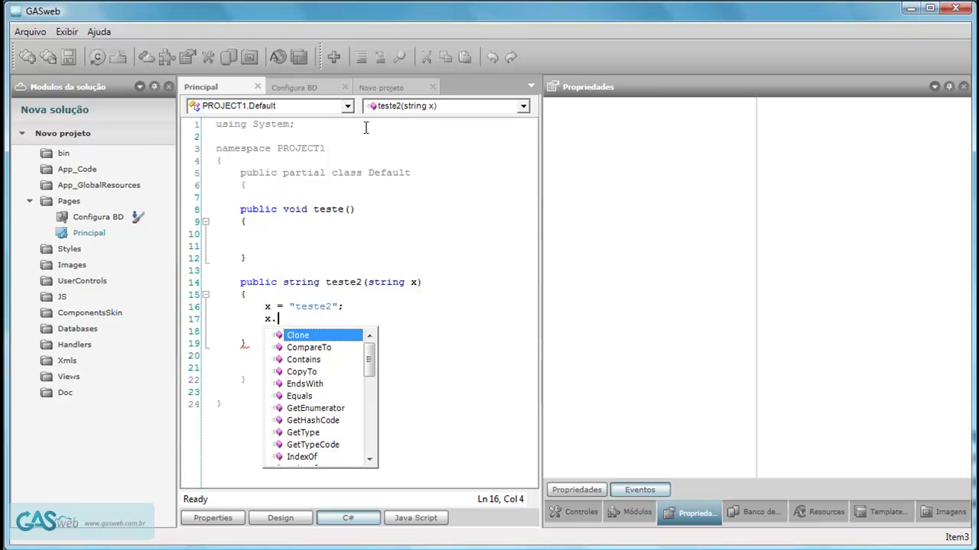
pyautogui.moveTo(369, 364); pyautogui.dragTo(355, 465)
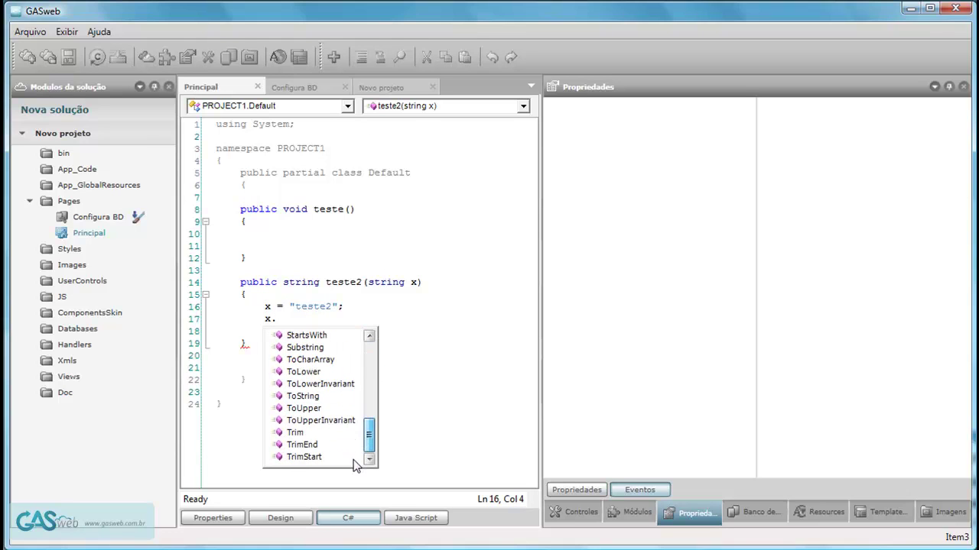
pyautogui.click(290, 319)
pyautogui.moveTo(291, 320); pyautogui.dragTo(268, 325)
pyautogui.write('retiu')
pyautogui.press('BackSpace')
pyautogui.press('BackSpace')
pyautogui.write('urn')
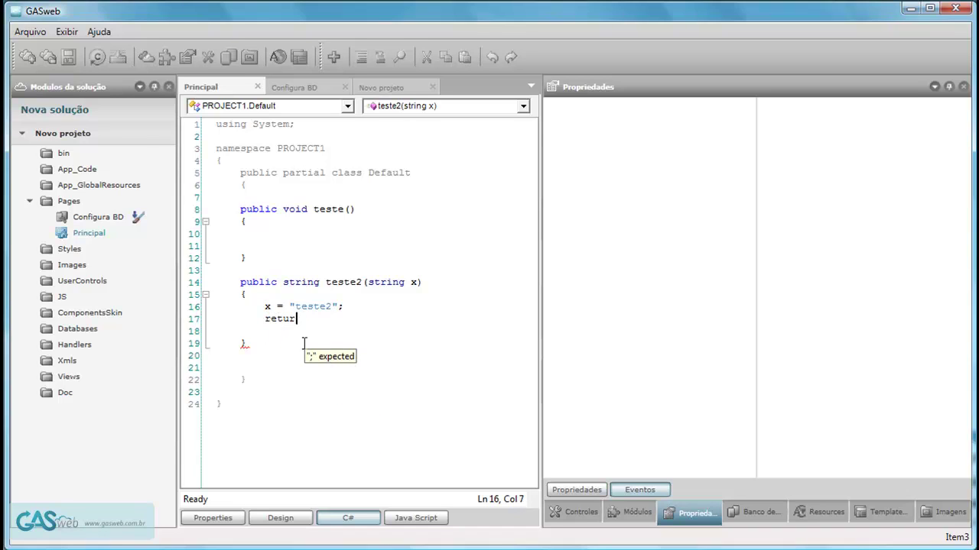
pyautogui.write('x;')
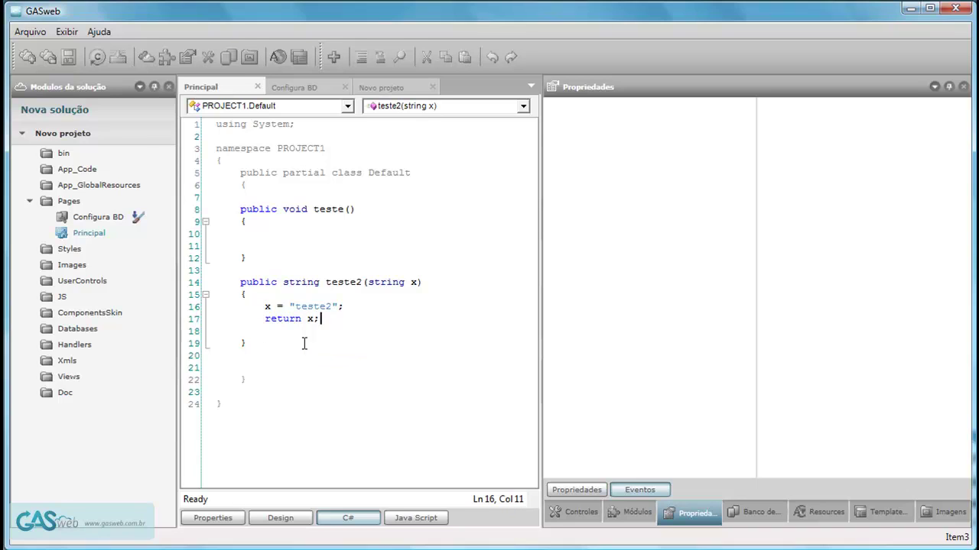
# Inside teste(), start typing 'test' and pick teste2 from the suggestions.
pyautogui.click(254, 241)
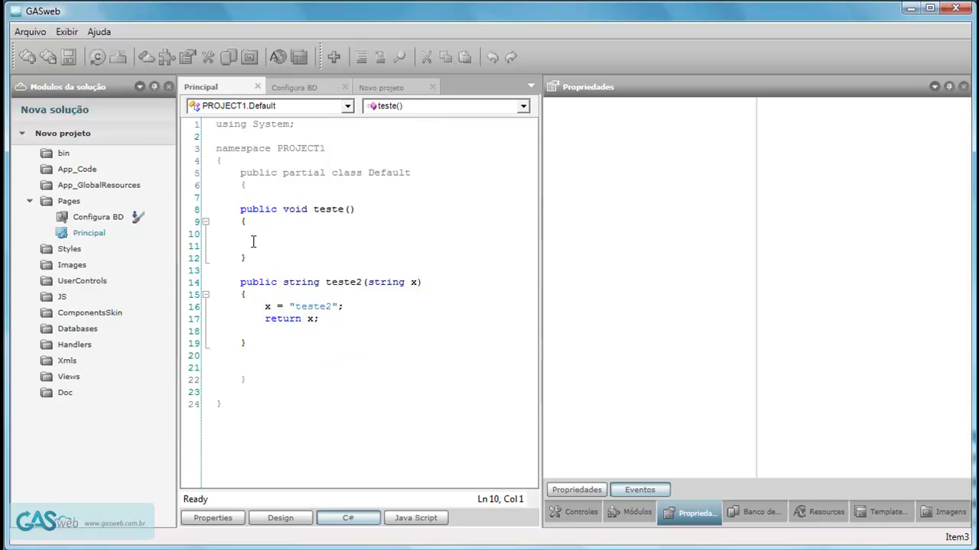
pyautogui.write('test')
pyautogui.press('Down')
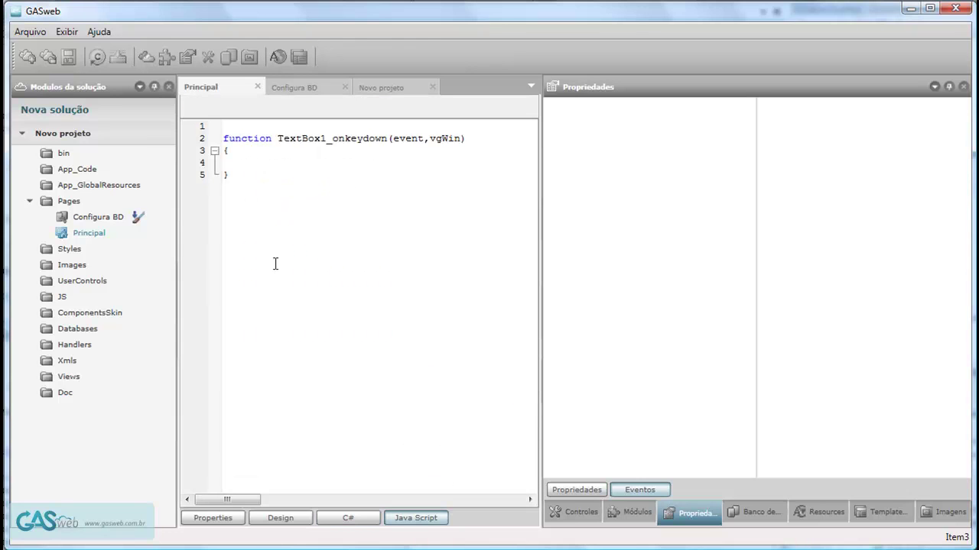
# Return to the Principal page's design view with the Controles list displayed.
pyautogui.click(281, 518)
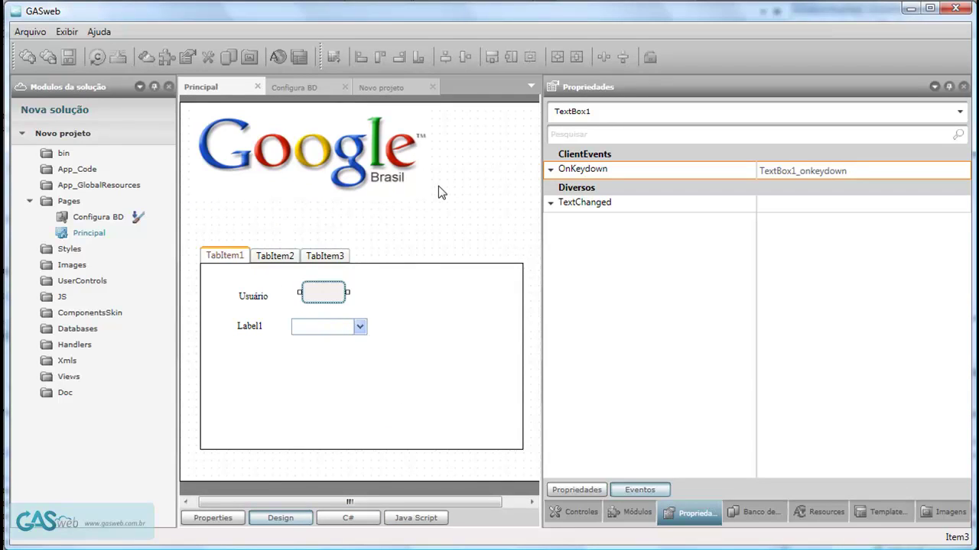
pyautogui.click(631, 512)
pyautogui.click(581, 512)
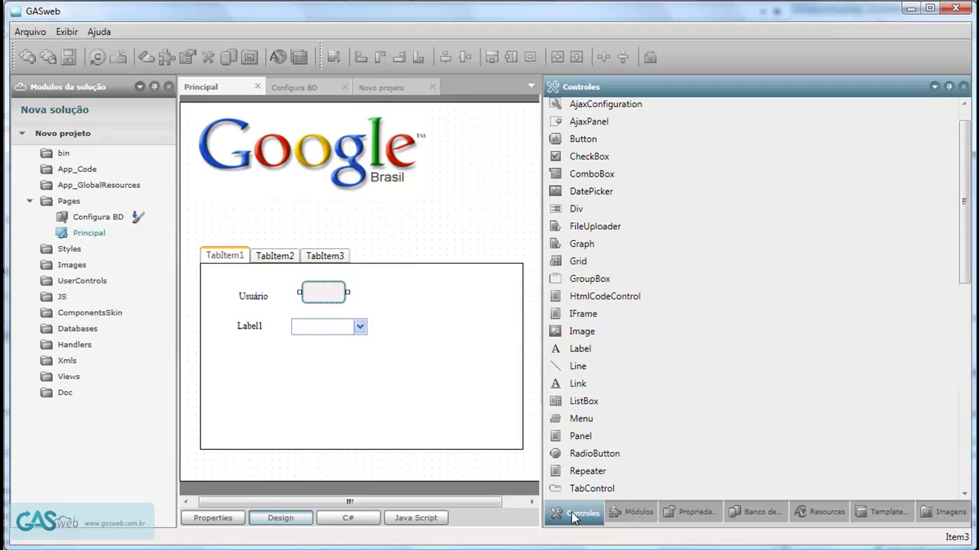